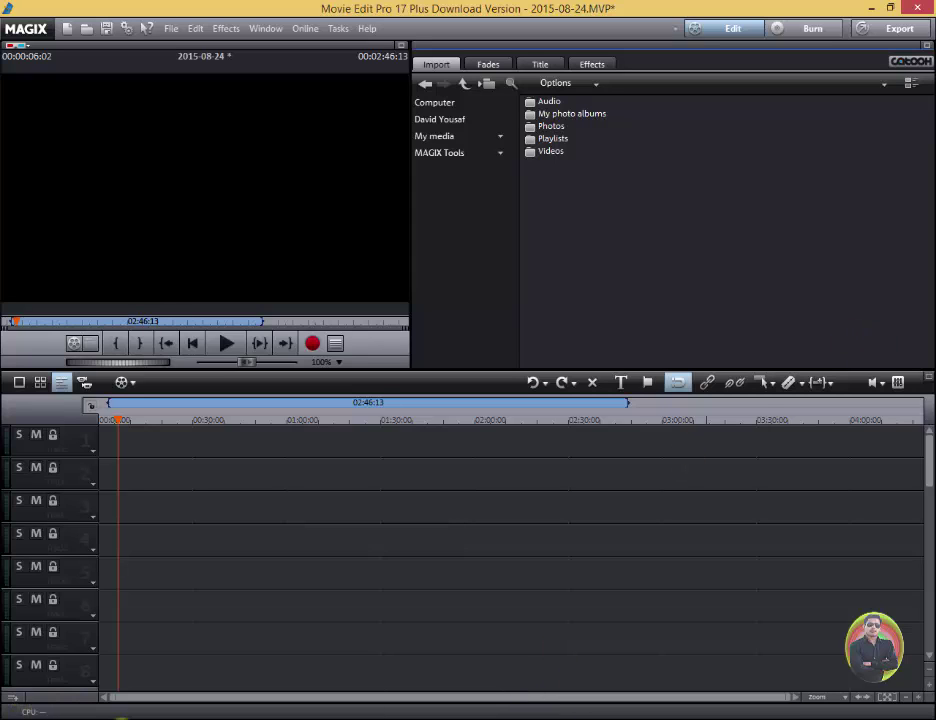
Drag the rabbit photo images (4).jpg from the Red Eye folder onto the Movie Edit Pro timeline
left_click(236, 676)
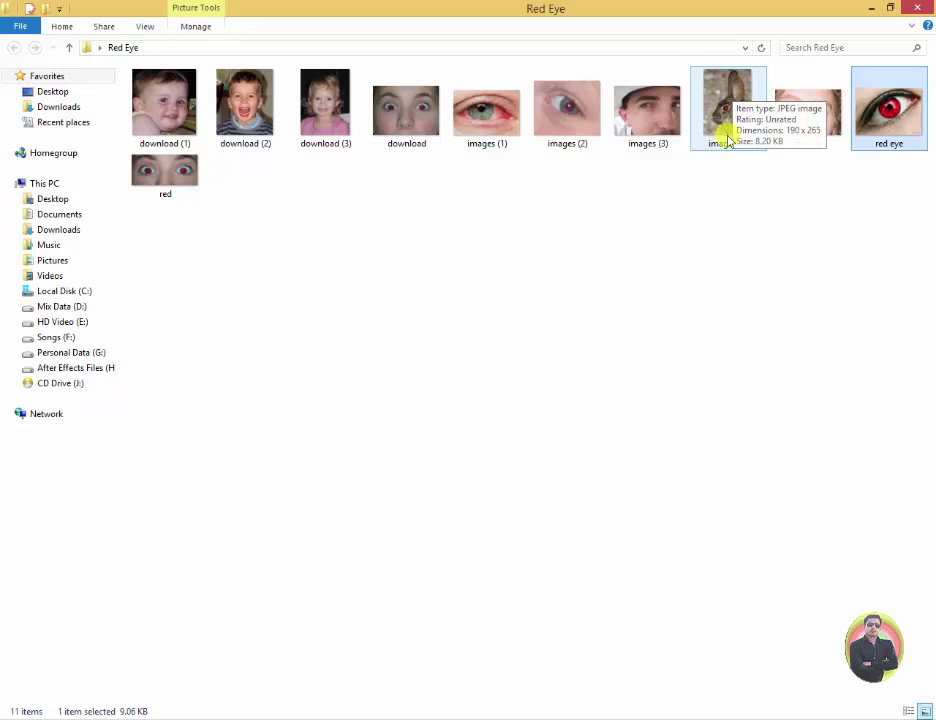
mouse_move(729, 140)
left_mouse_down()
mouse_move(500, 712)
mouse_move(120, 456)
mouse_move(110, 438)
left_mouse_up()
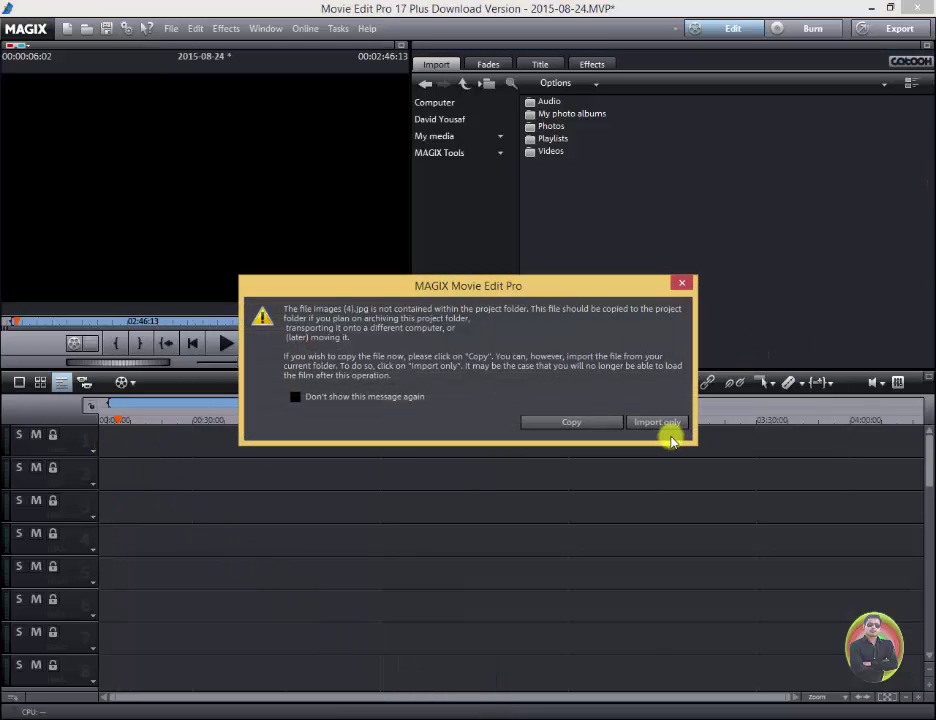
Import the rabbit photo without copying it, enlarge the preview monitor, and move the playhead to the clip
left_click(656, 422)
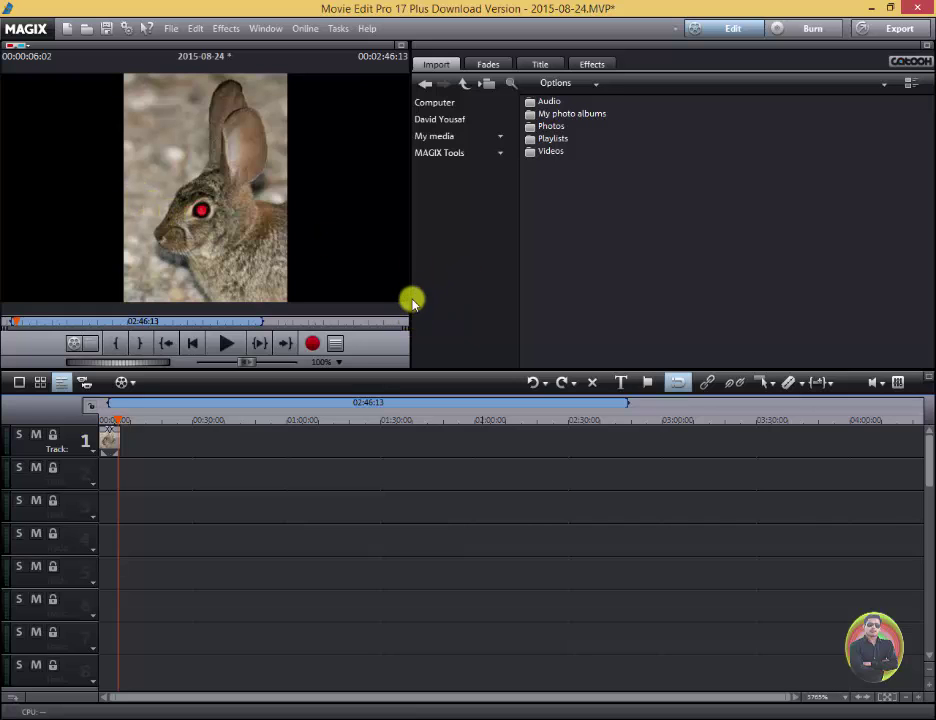
left_click_drag(412, 302, 576, 283)
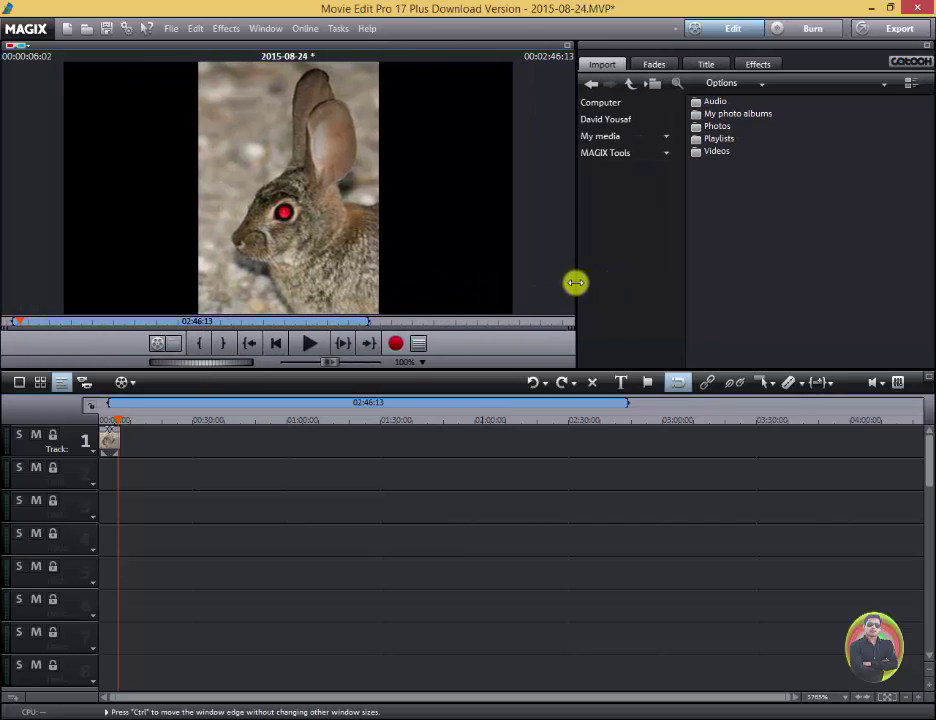
left_click_drag(412, 372, 409, 482)
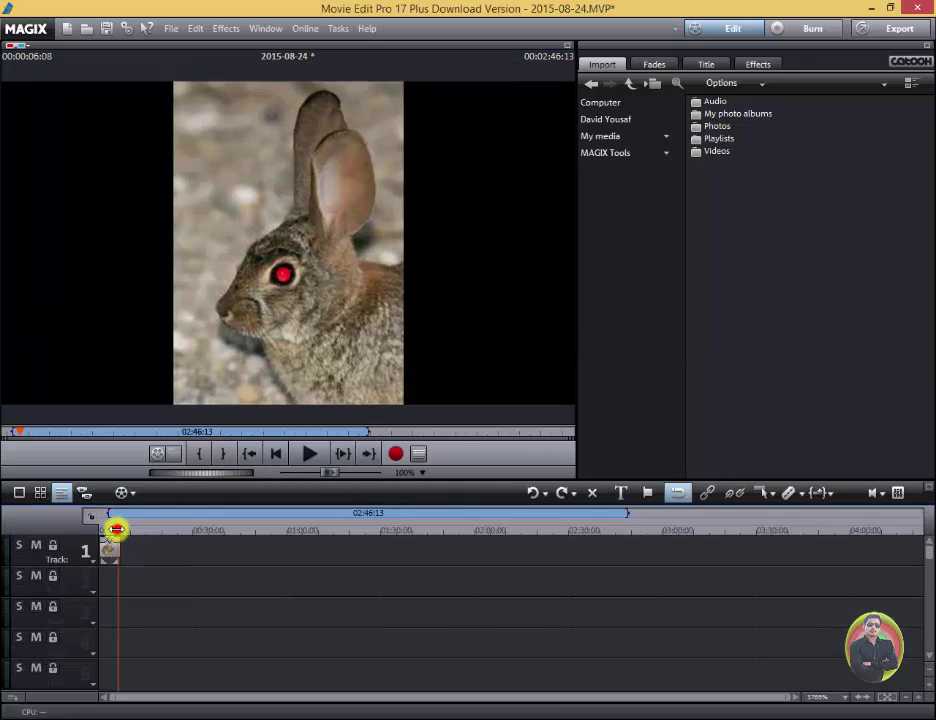
left_click_drag(116, 529, 107, 530)
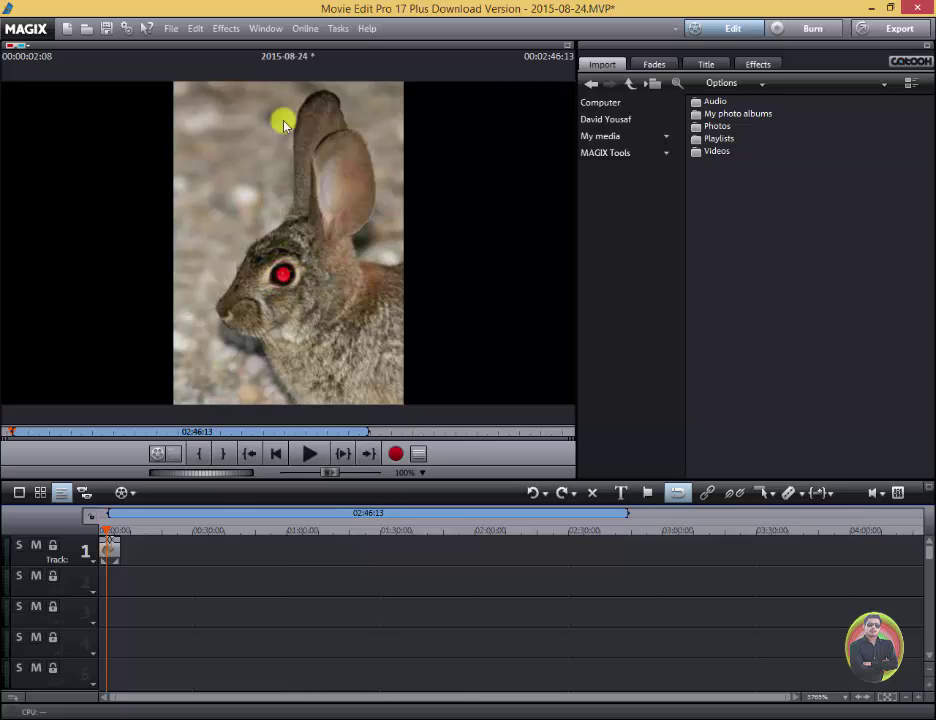
Select the rabbit clip, enable Red Eye Removal under Video effects > Color, and choose Manual
left_click(760, 67)
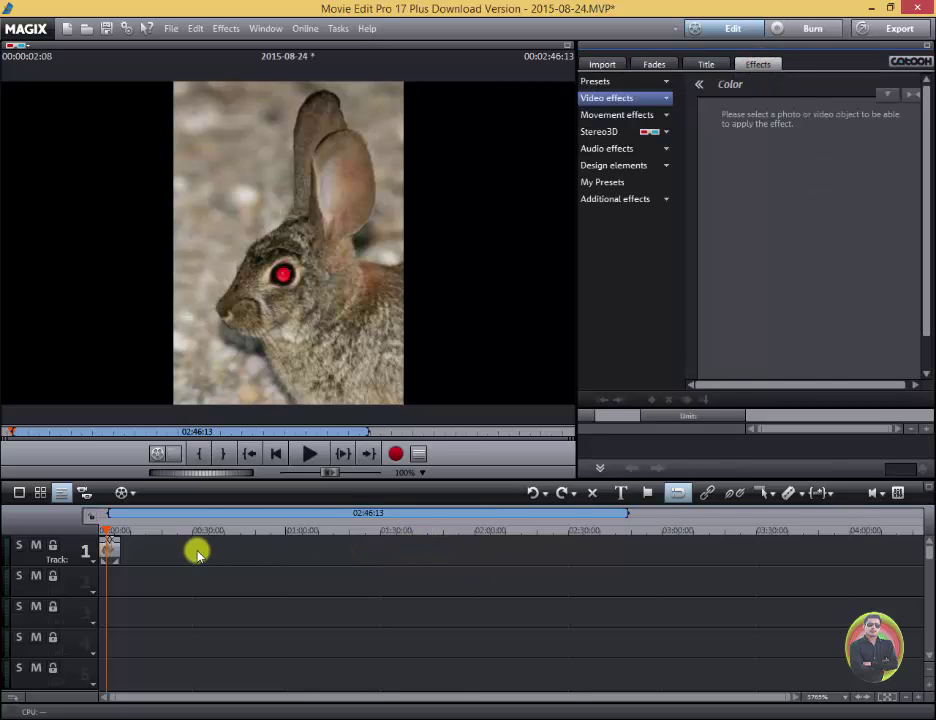
left_click(110, 549)
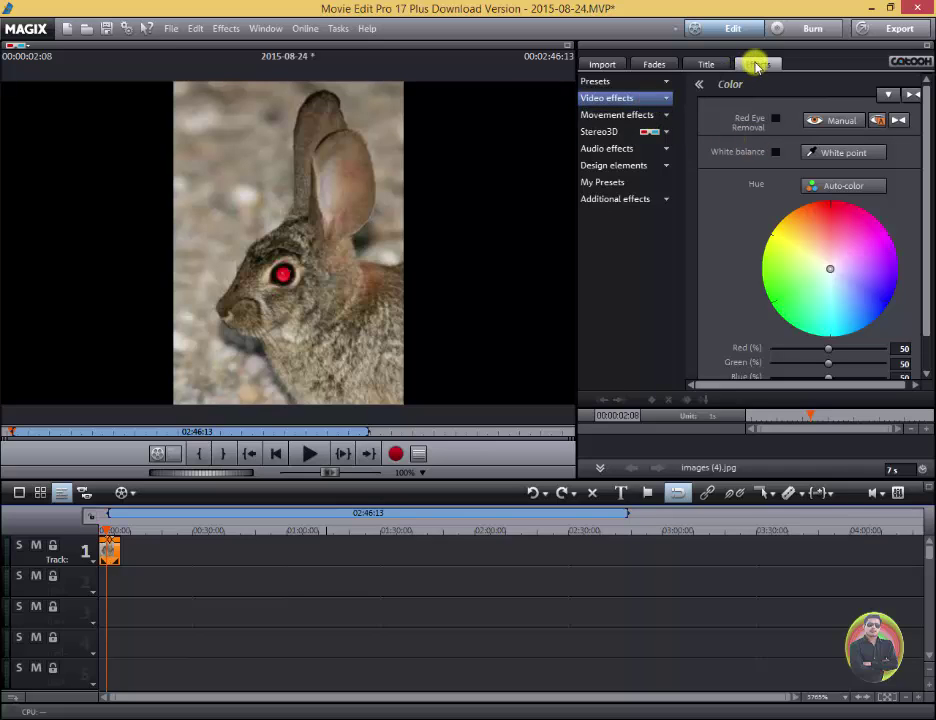
left_click(656, 98)
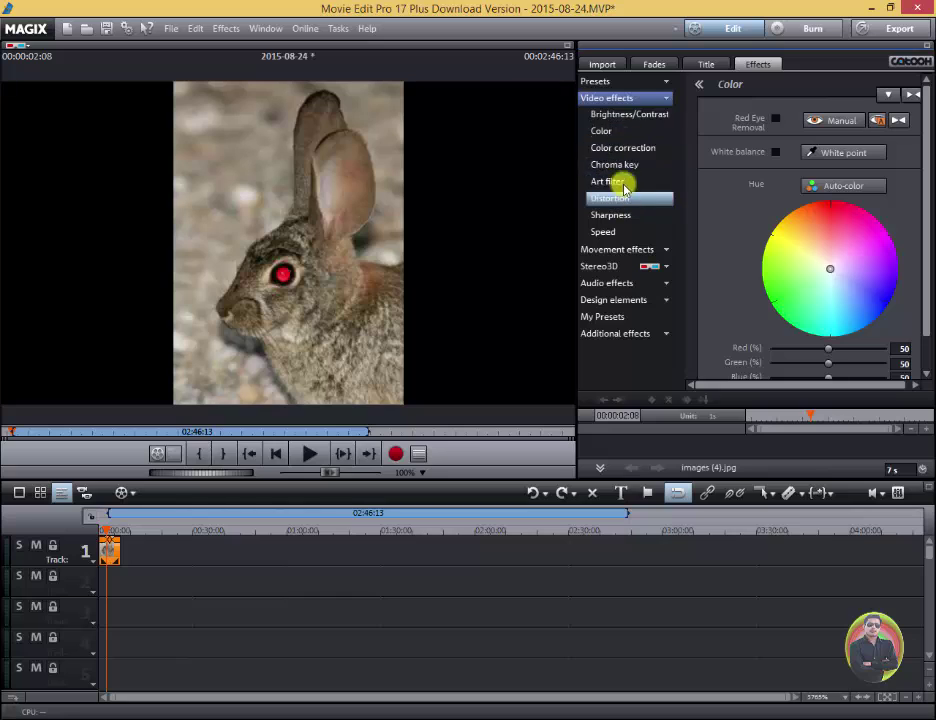
left_click(609, 134)
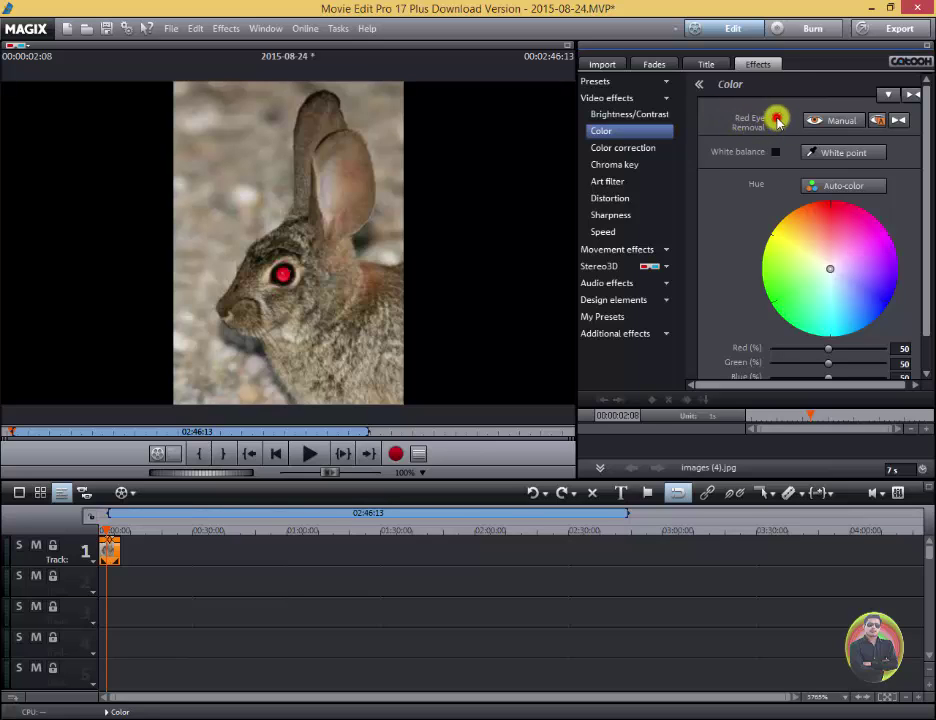
left_click(776, 119)
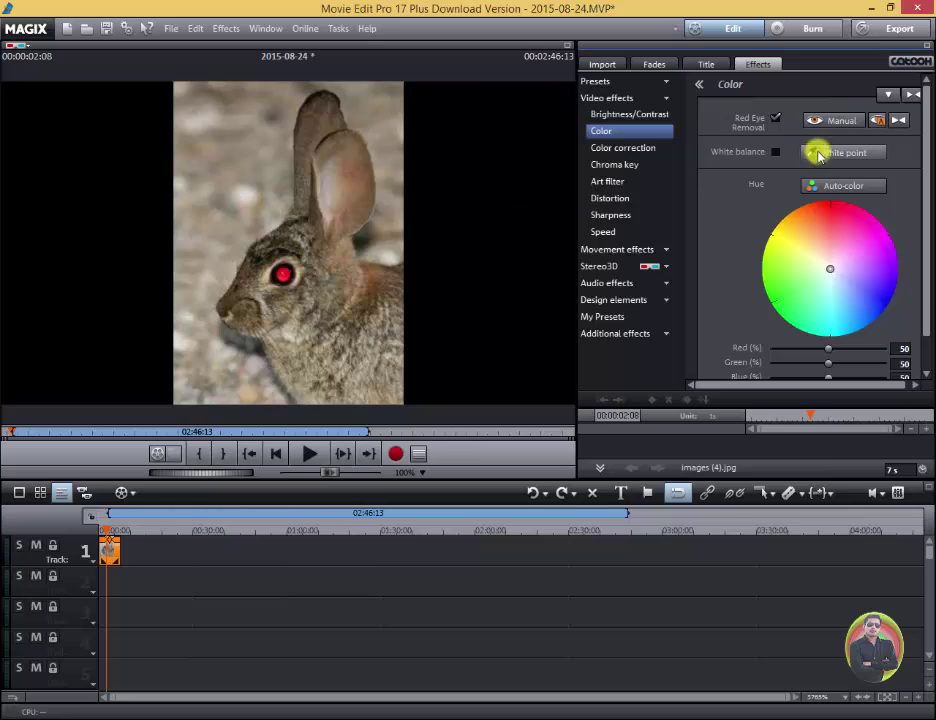
left_click(836, 121)
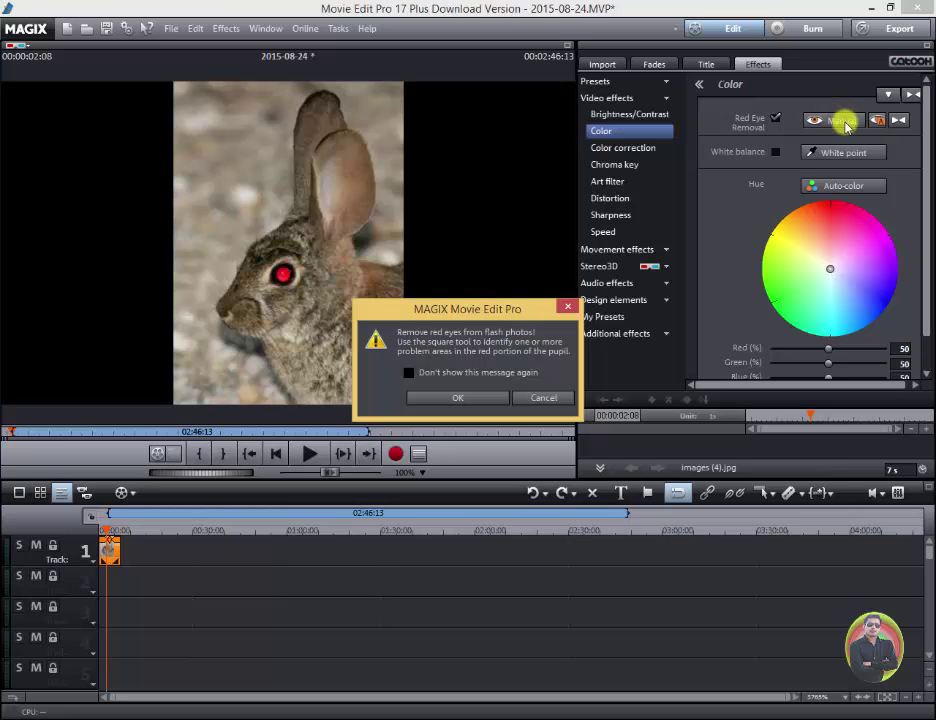
Dismiss the red-eye instructions and outline the rabbit's eye in the preview to darken it
left_click_drag(476, 310, 495, 161)
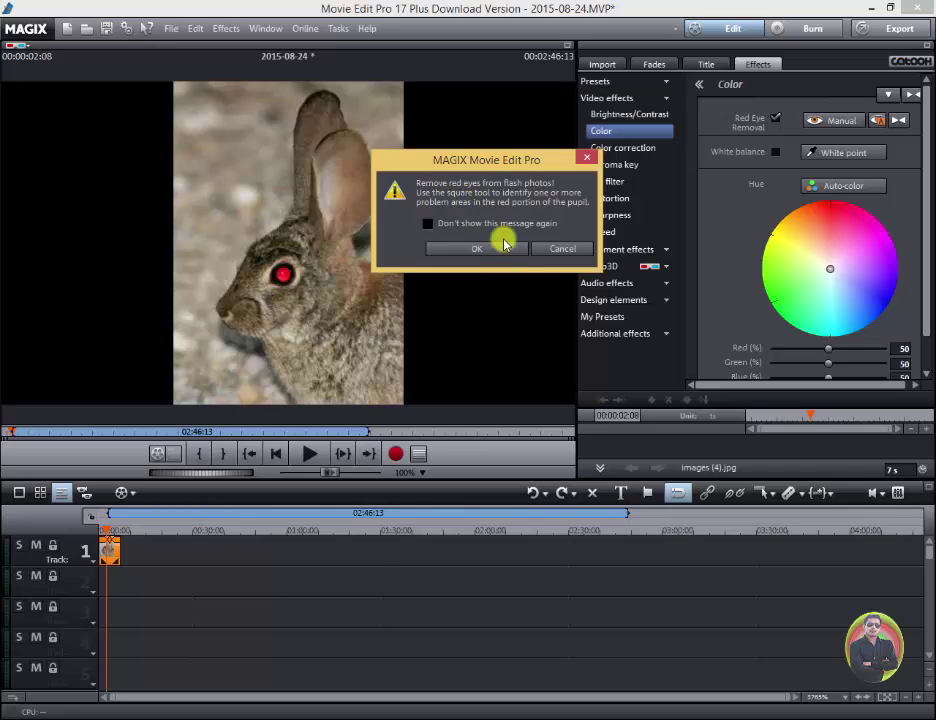
left_click(504, 249)
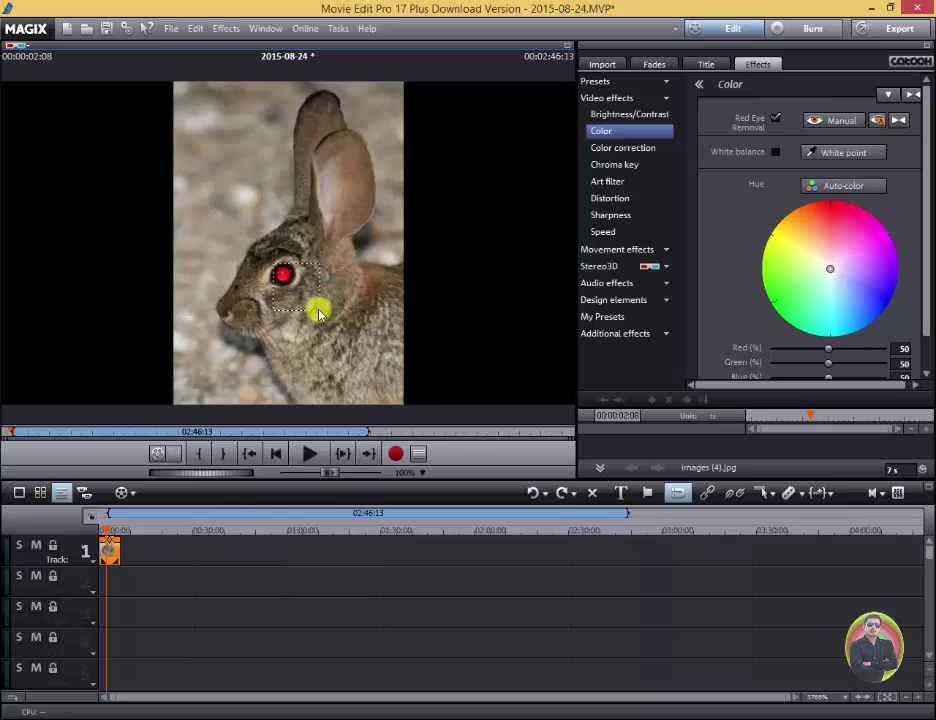
left_click(282, 273)
left_click_drag(275, 264, 293, 285)
left_click(278, 271)
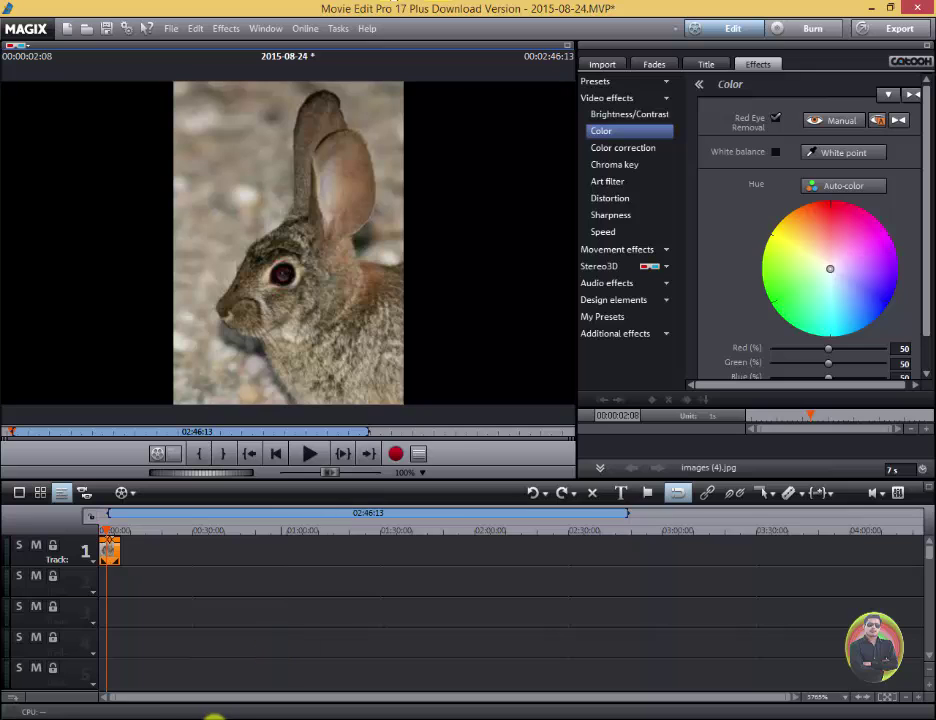
Drag red eye.jpg from the Red Eye folder onto track 1 and import it without copying
mouse_move(155, 716)
left_click(265, 633)
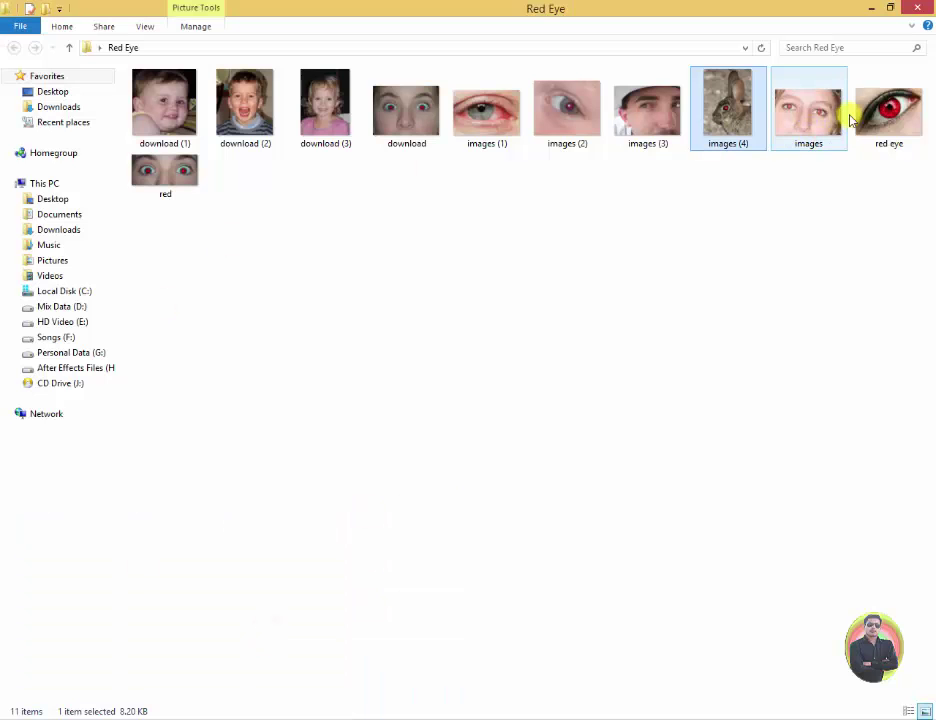
left_click_drag(885, 112, 341, 671)
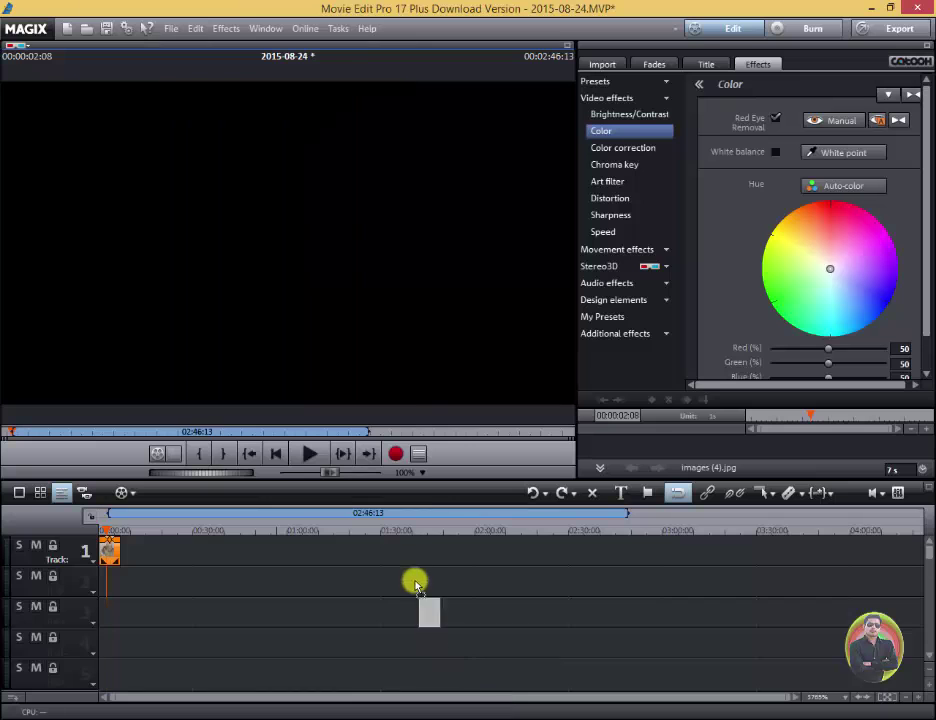
left_click_drag(341, 671, 205, 555)
left_click(648, 420)
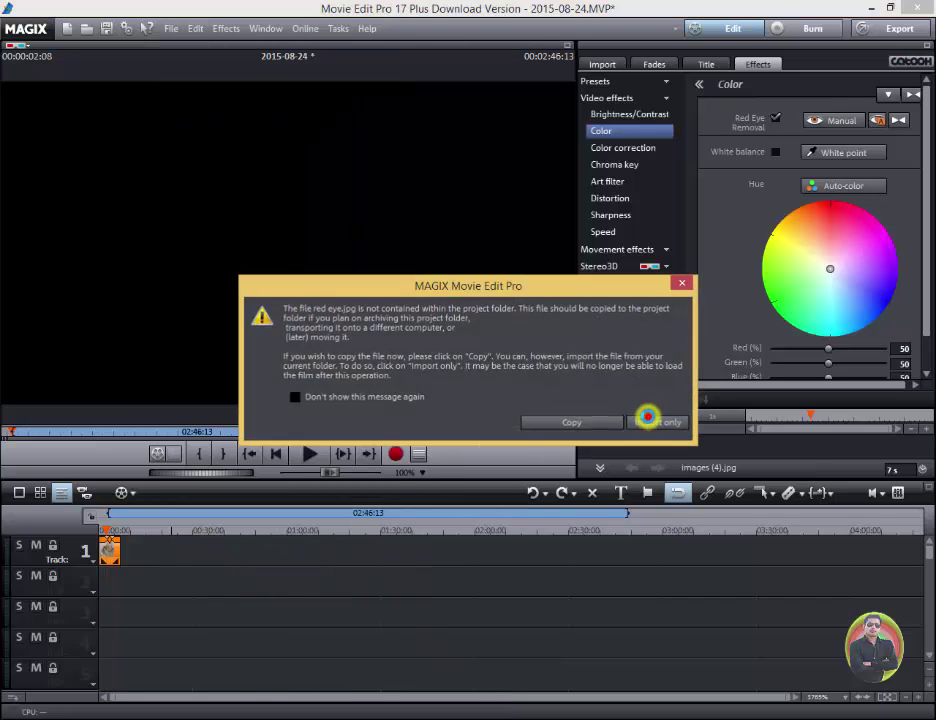
Add ten more Red Eye folder photos to track 1 without copying, then move to the close-up
mouse_move(168, 716)
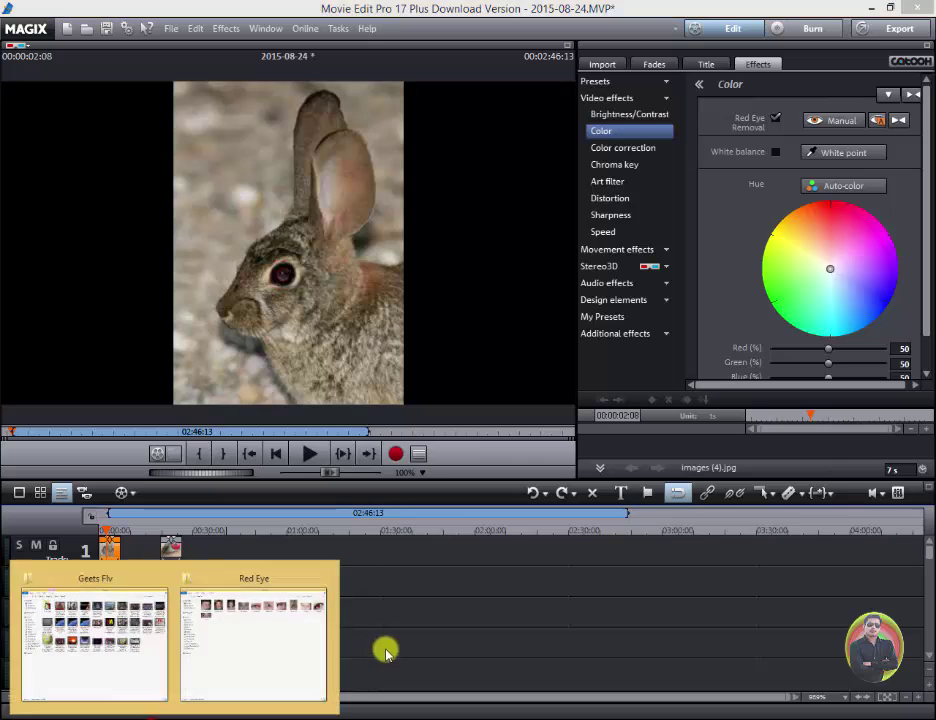
left_click(295, 637)
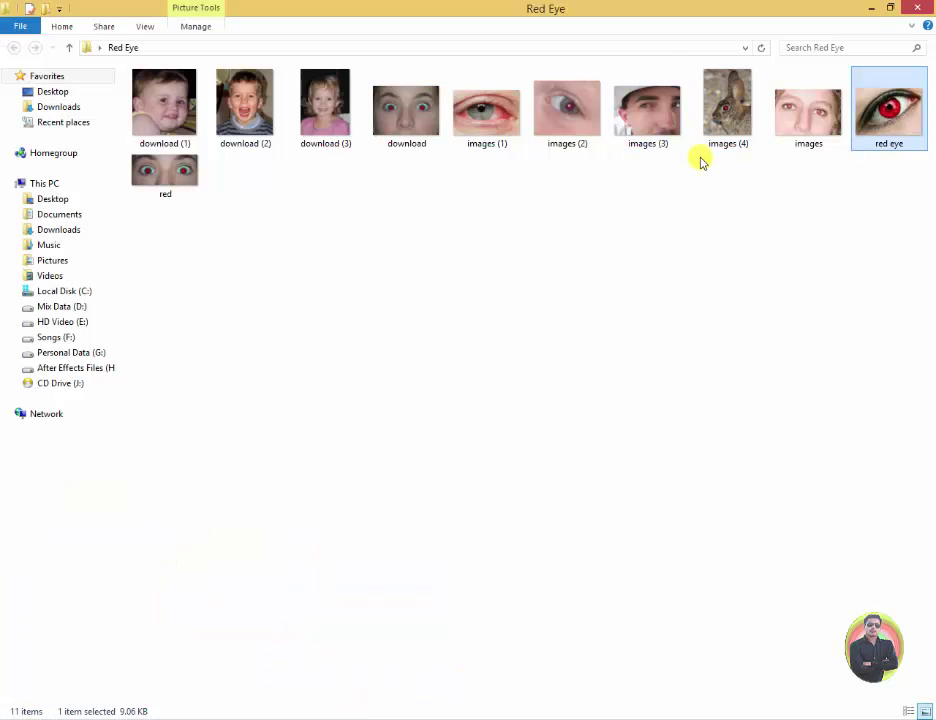
mouse_move(813, 179)
left_mouse_down()
mouse_move(168, 83)
mouse_move(468, 700)
left_mouse_up()
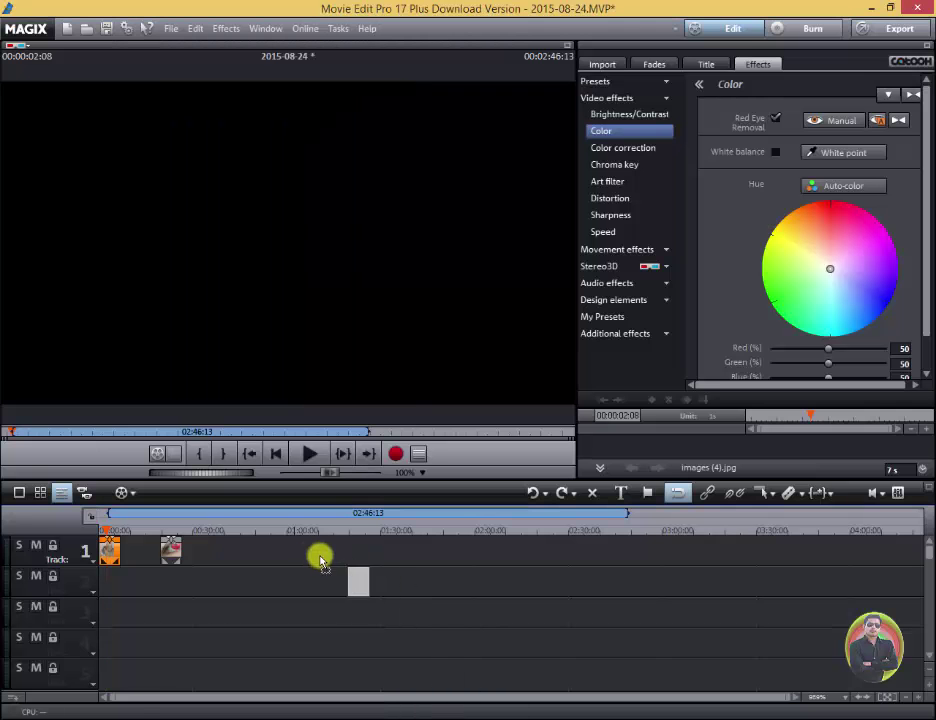
left_click_drag(468, 700, 286, 549)
left_click(660, 421)
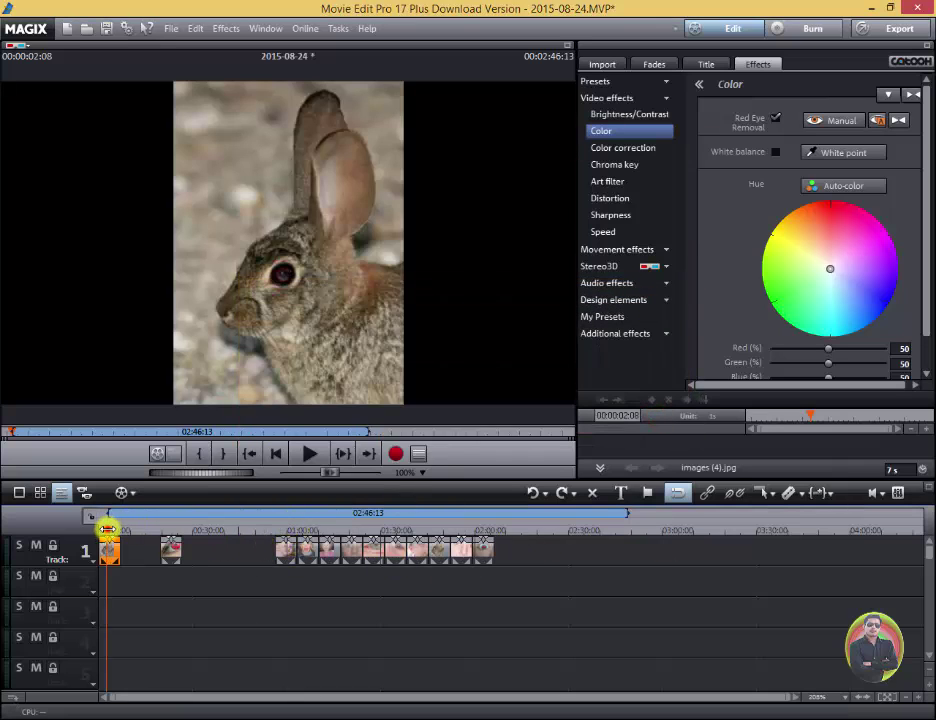
left_click_drag(107, 529, 171, 530)
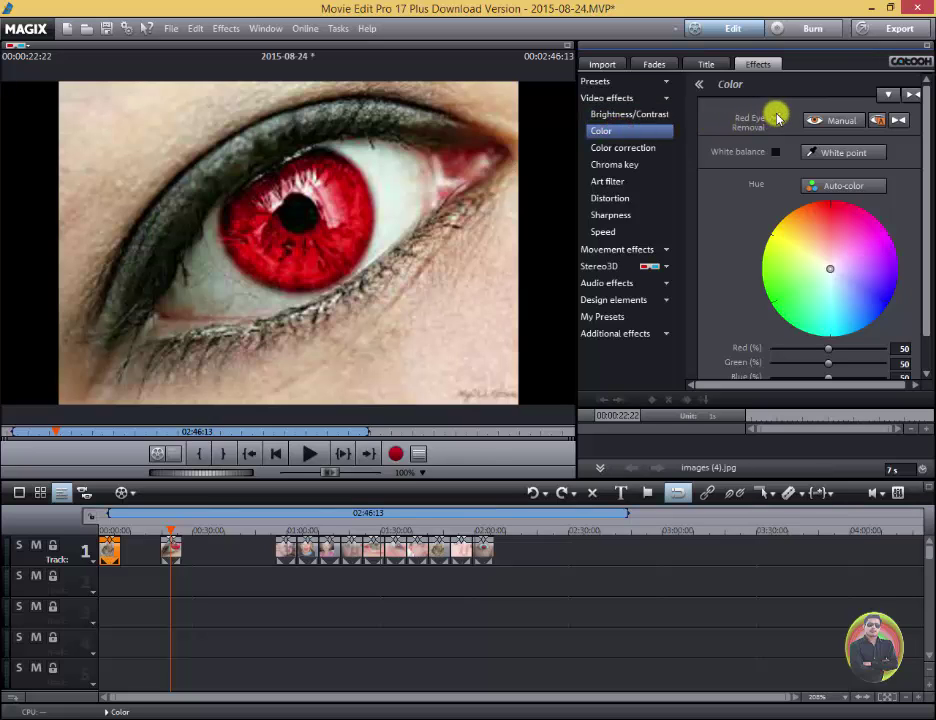
Try manual Red Eye Removal on the eye close-up by outlining the red pupil
left_click(777, 119)
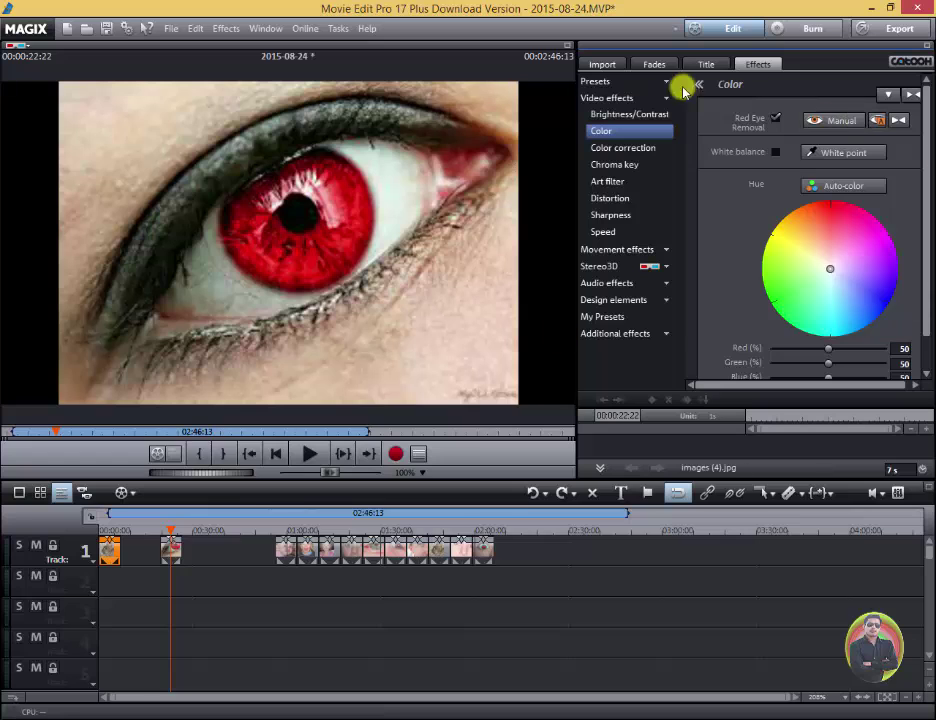
left_click(843, 121)
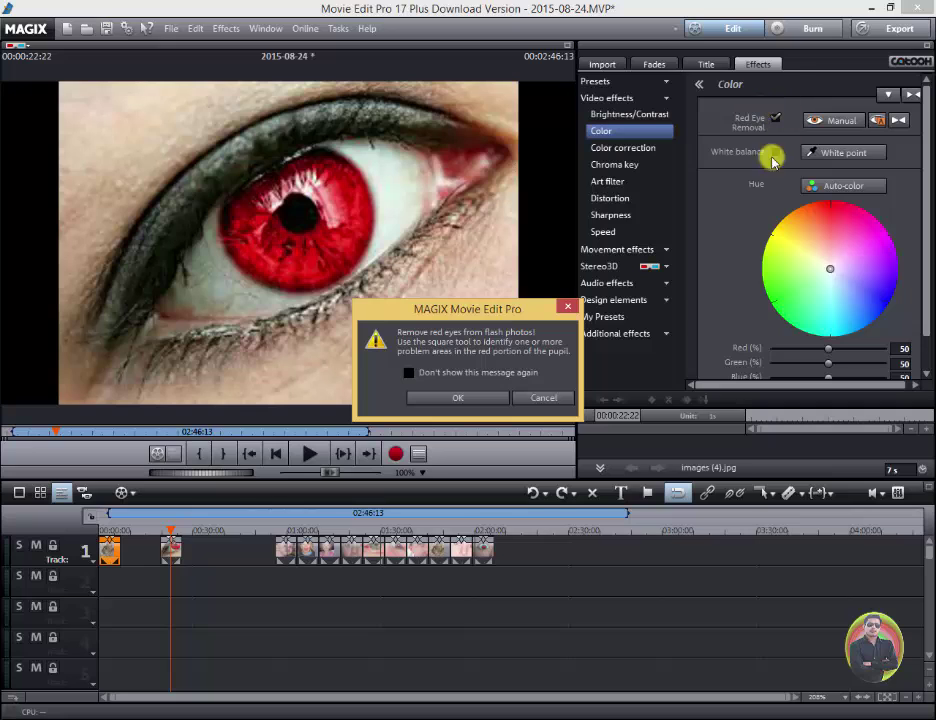
left_click(474, 399)
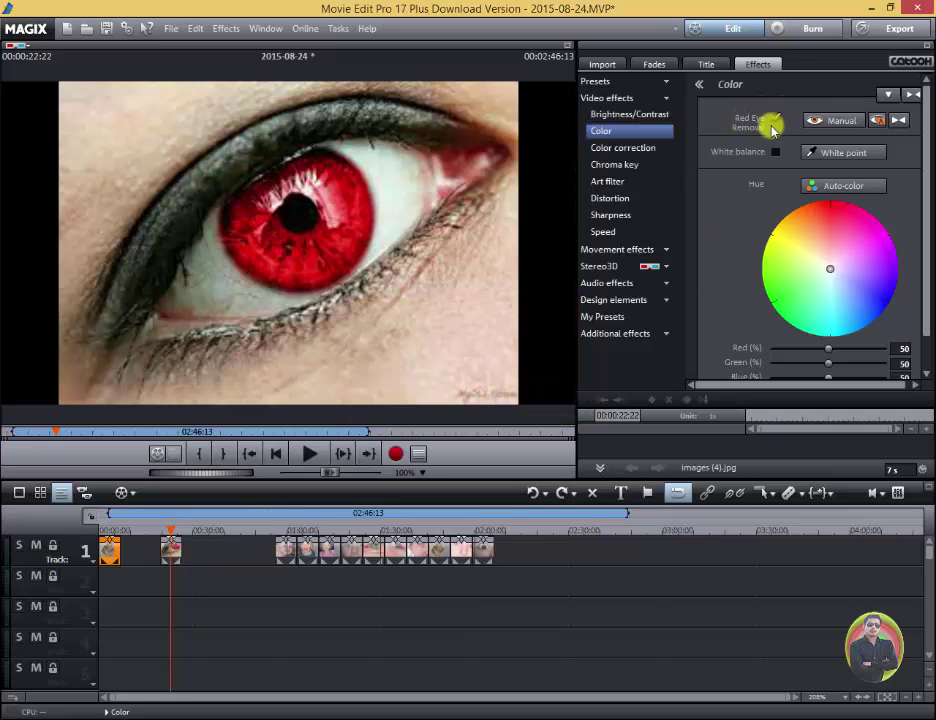
left_click(900, 121)
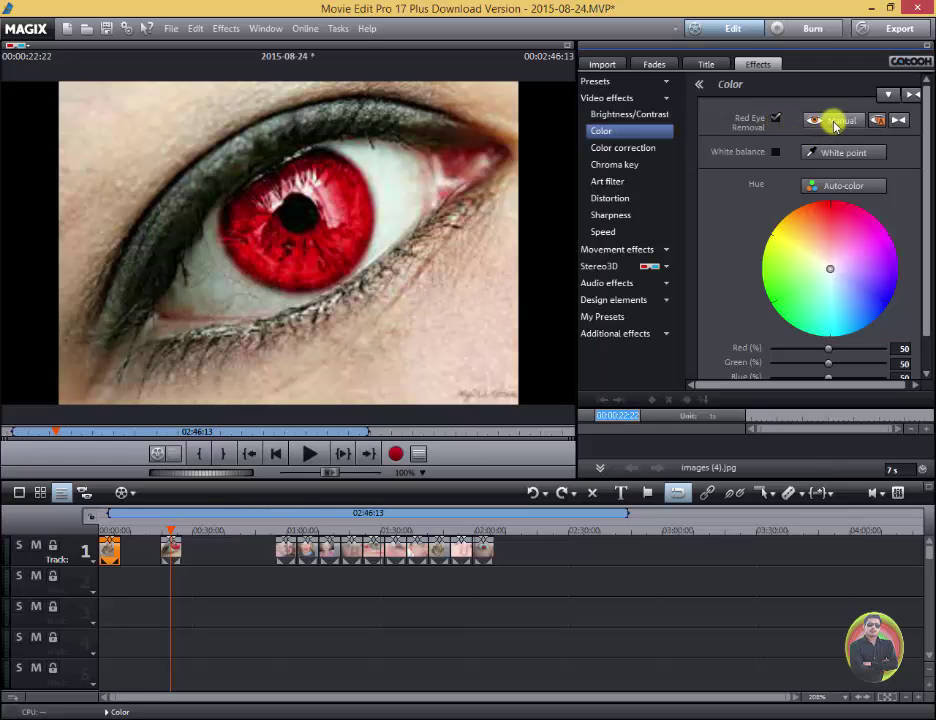
left_click(777, 119)
left_click(493, 399)
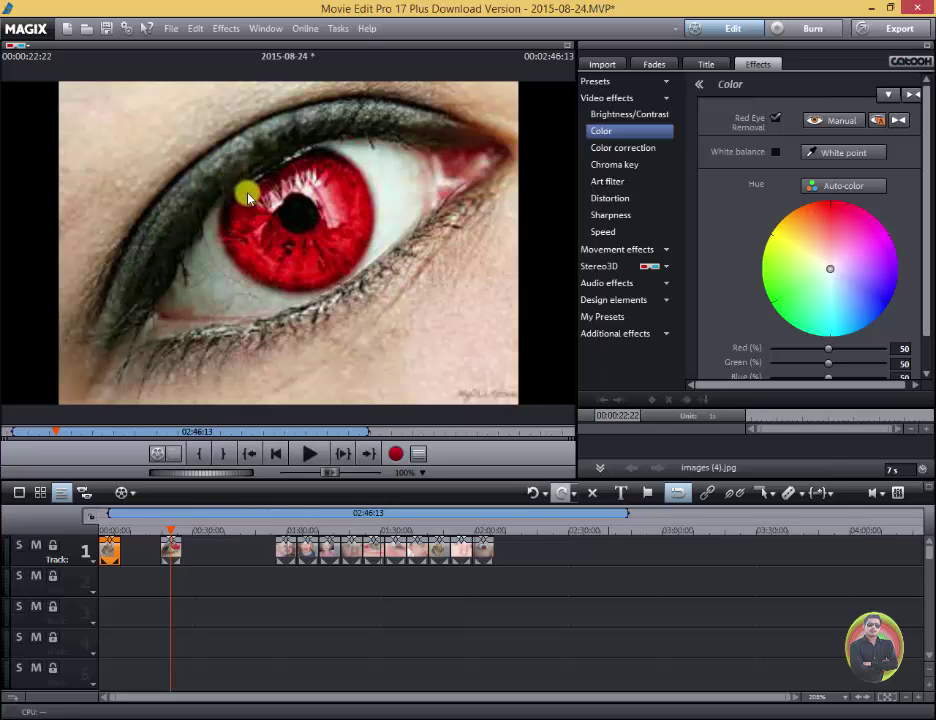
mouse_move(228, 186)
left_mouse_down()
mouse_move(333, 235)
mouse_move(390, 313)
left_mouse_up()
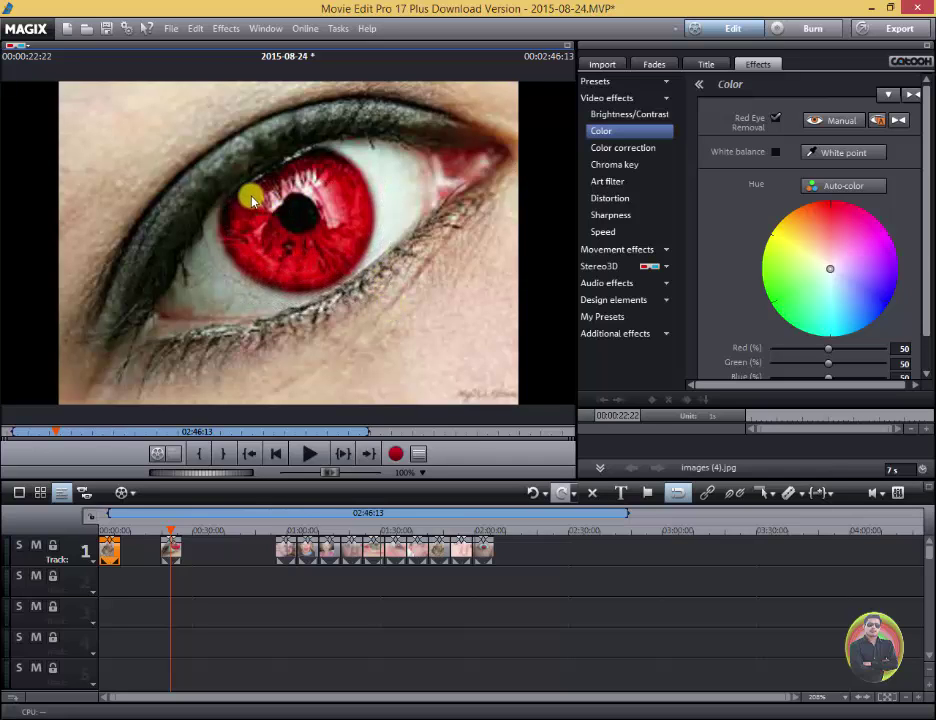
left_click_drag(247, 193, 340, 278)
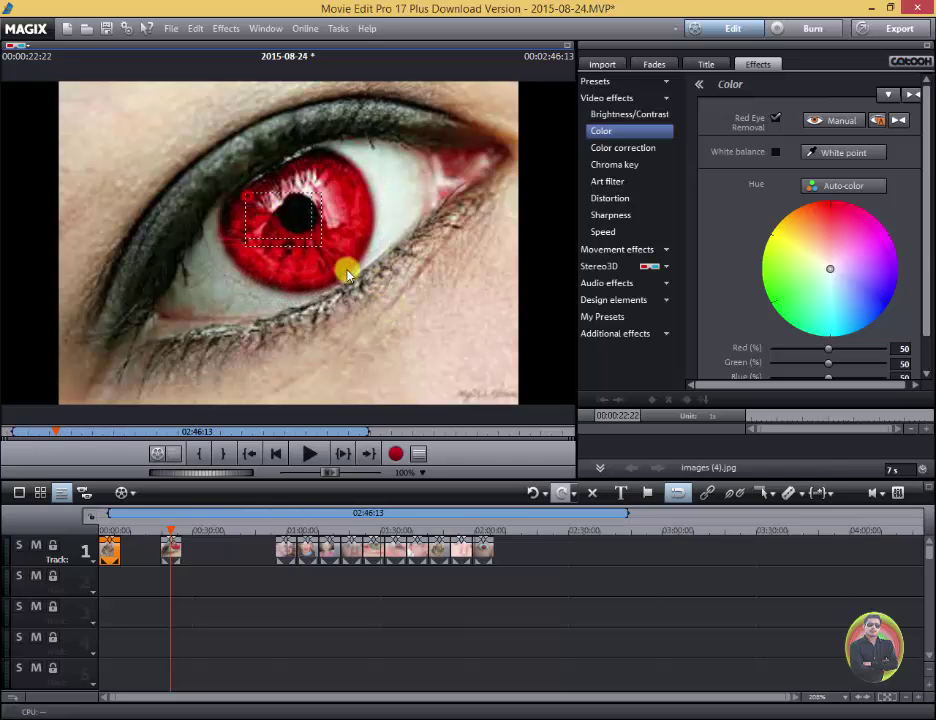
Mark the pupil and iris as red-eye areas in both modes, then delete the first clip from track 1
left_click(840, 119)
left_click(470, 395)
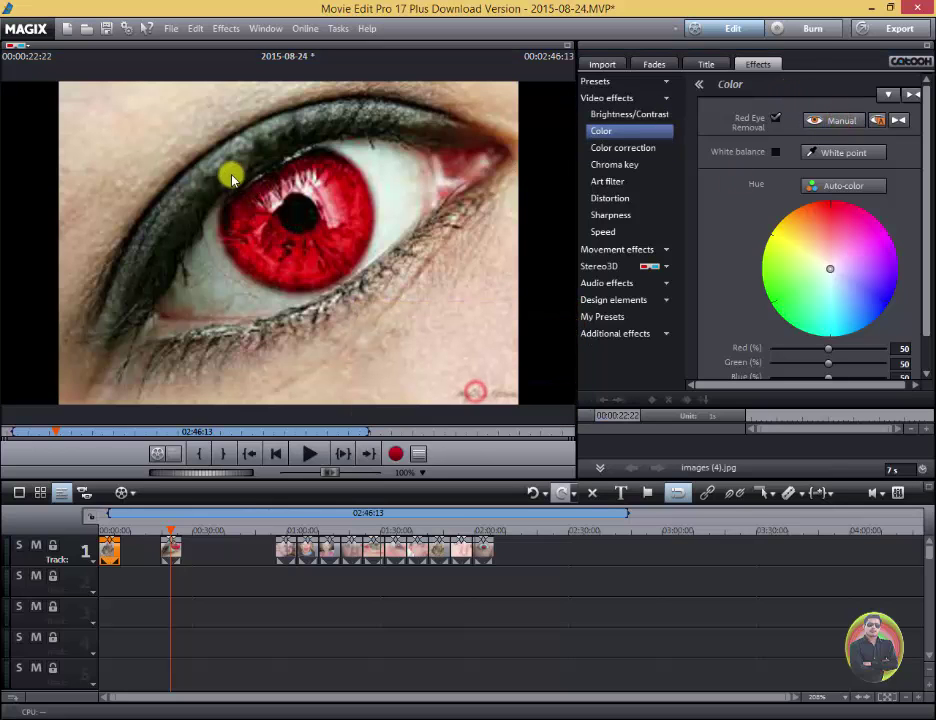
left_click_drag(255, 185, 362, 274)
left_click_drag(290, 165, 387, 251)
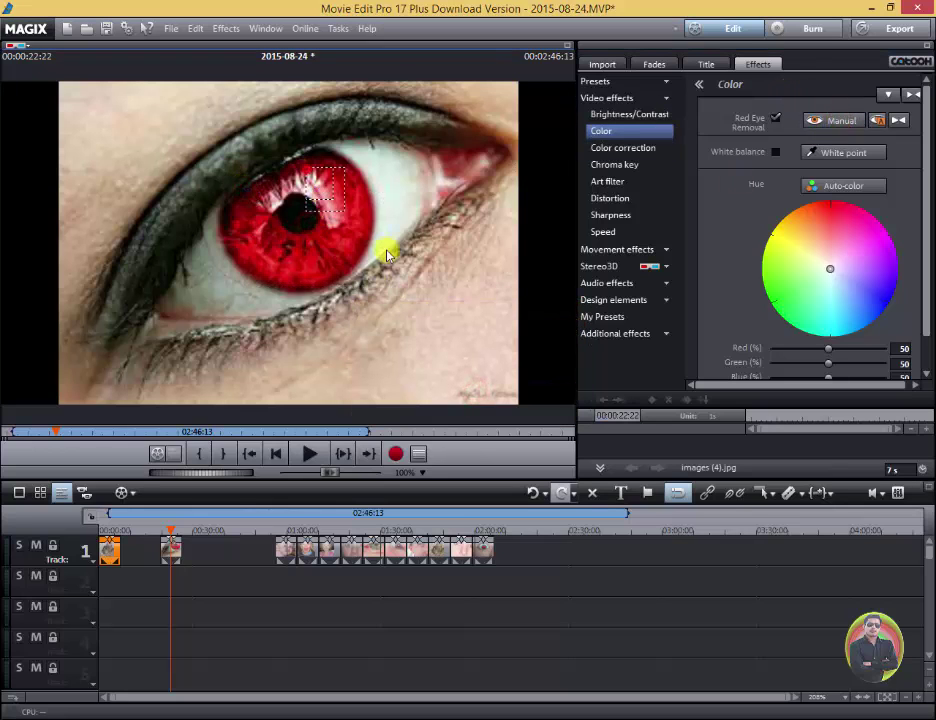
left_click_drag(276, 187, 362, 262)
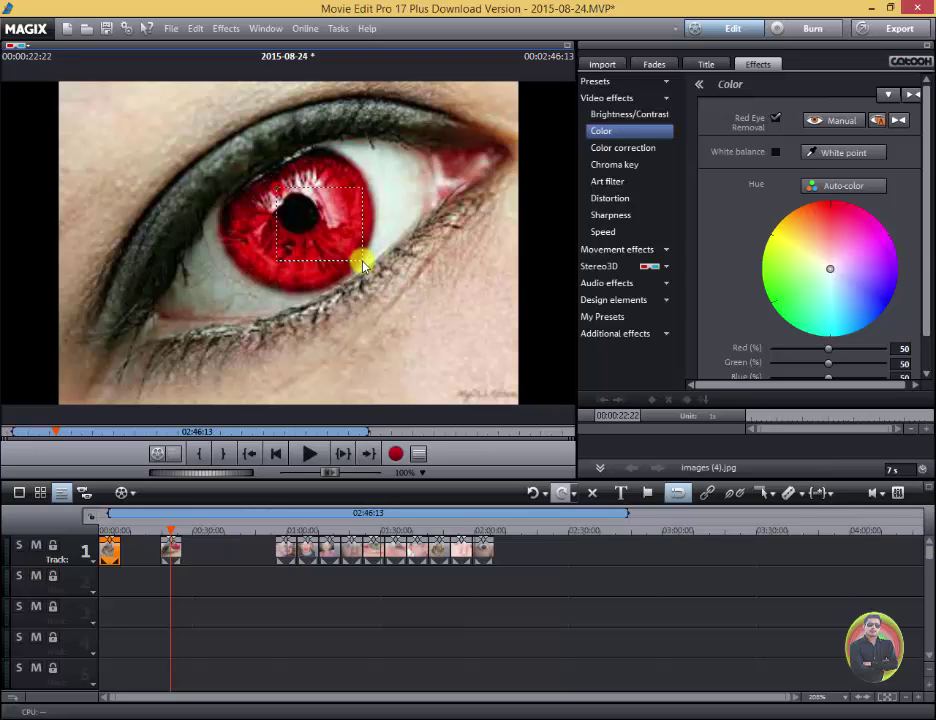
left_click_drag(315, 140, 397, 278)
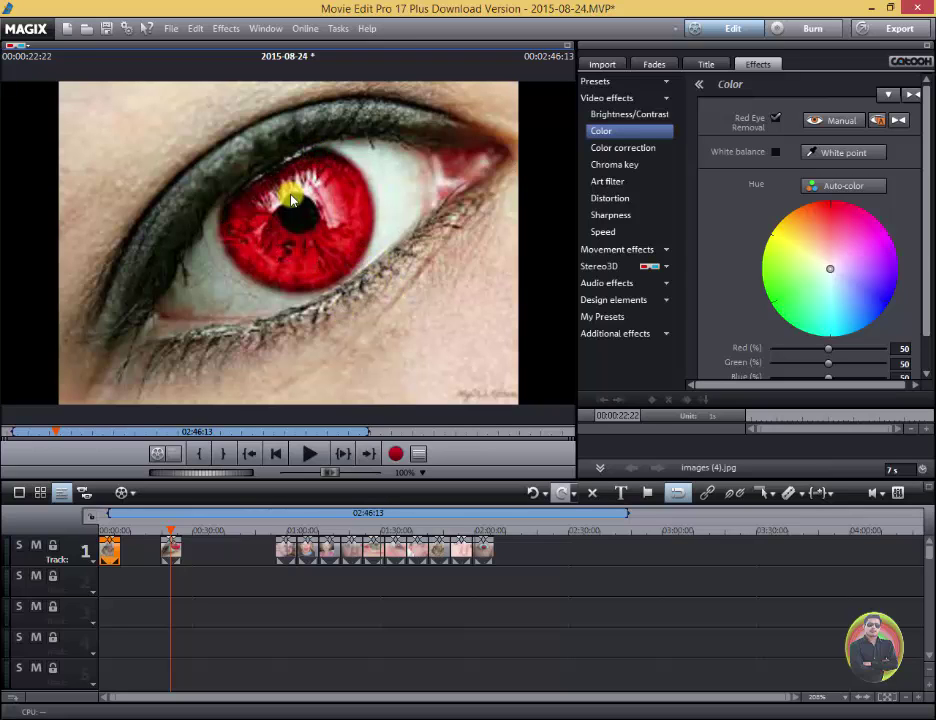
left_click_drag(291, 192, 397, 290)
left_click(880, 122)
left_click_drag(253, 161, 393, 274)
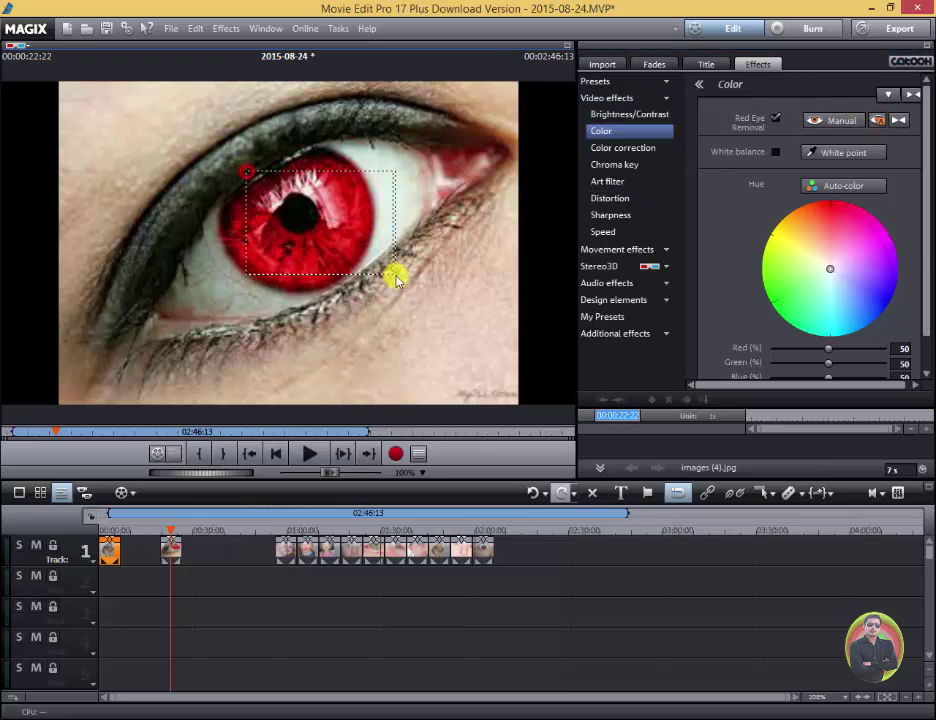
left_click(278, 212)
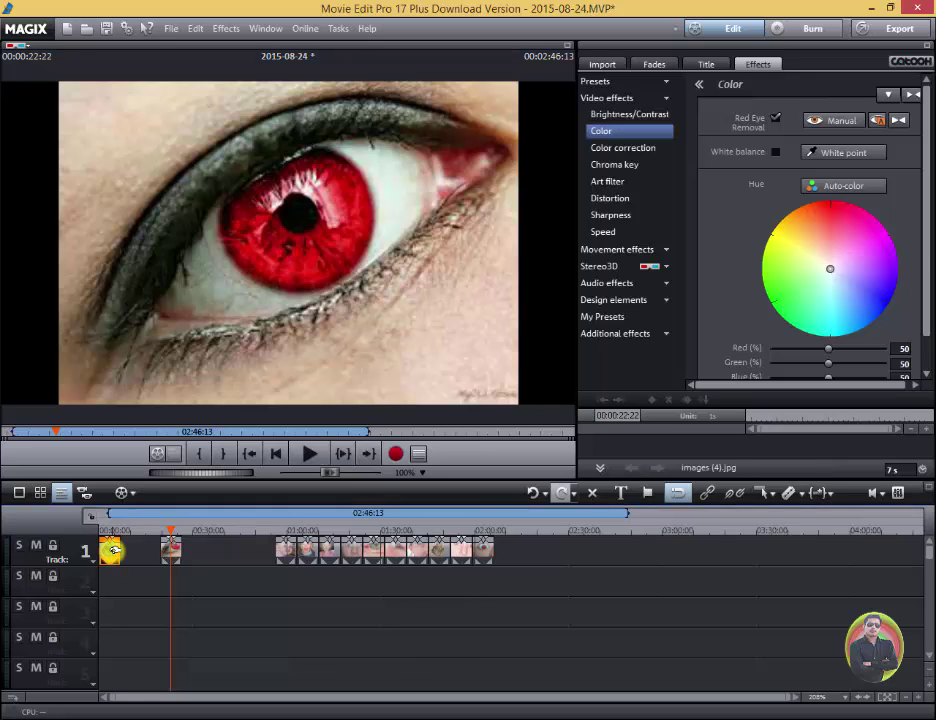
key("Delete")
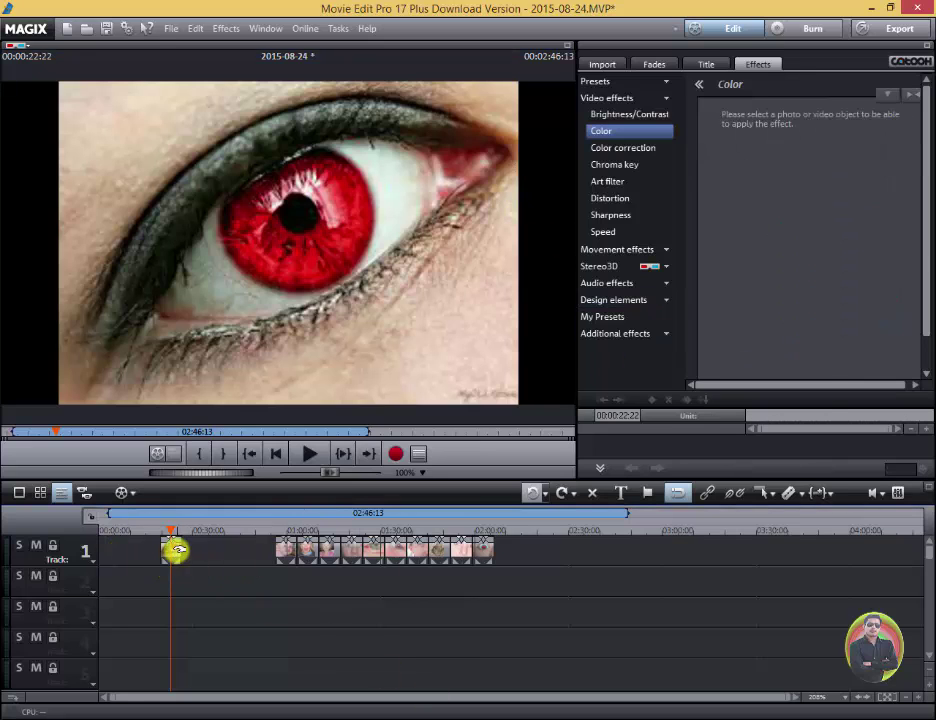
Select red eye.jpg, enable Red Eye Removal, and mark the red pupil areas in the preview
left_click(173, 549)
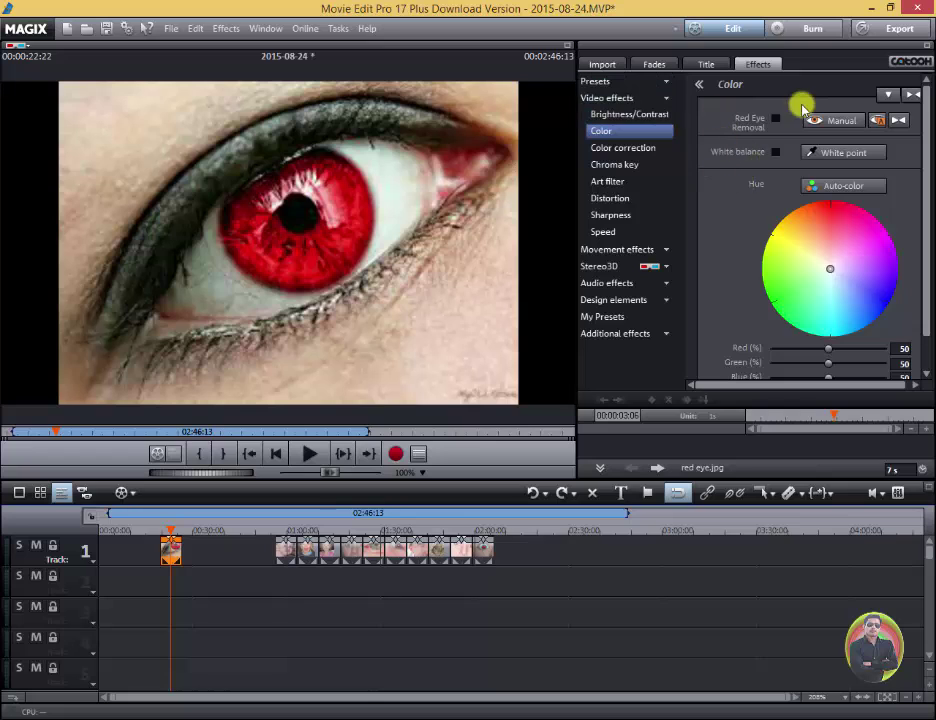
left_click(843, 120)
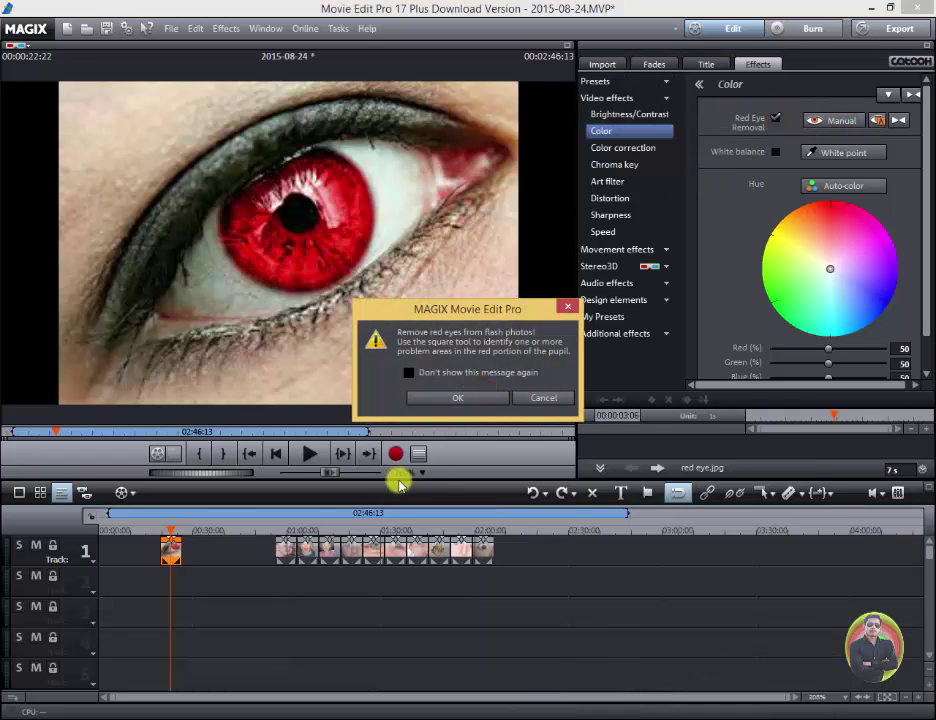
left_click(452, 398)
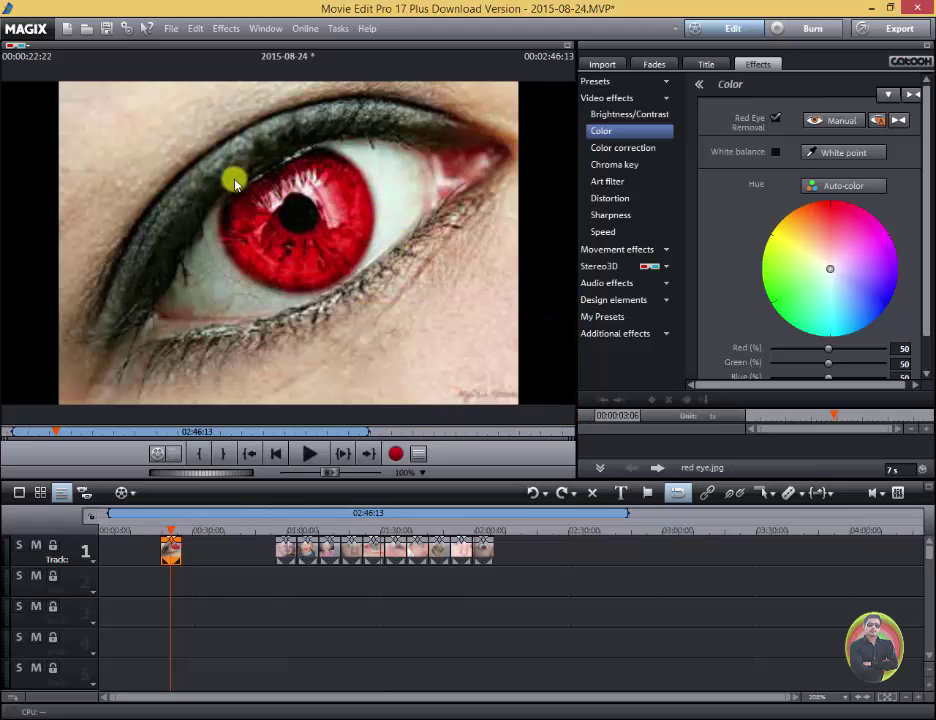
left_click_drag(234, 182, 407, 272)
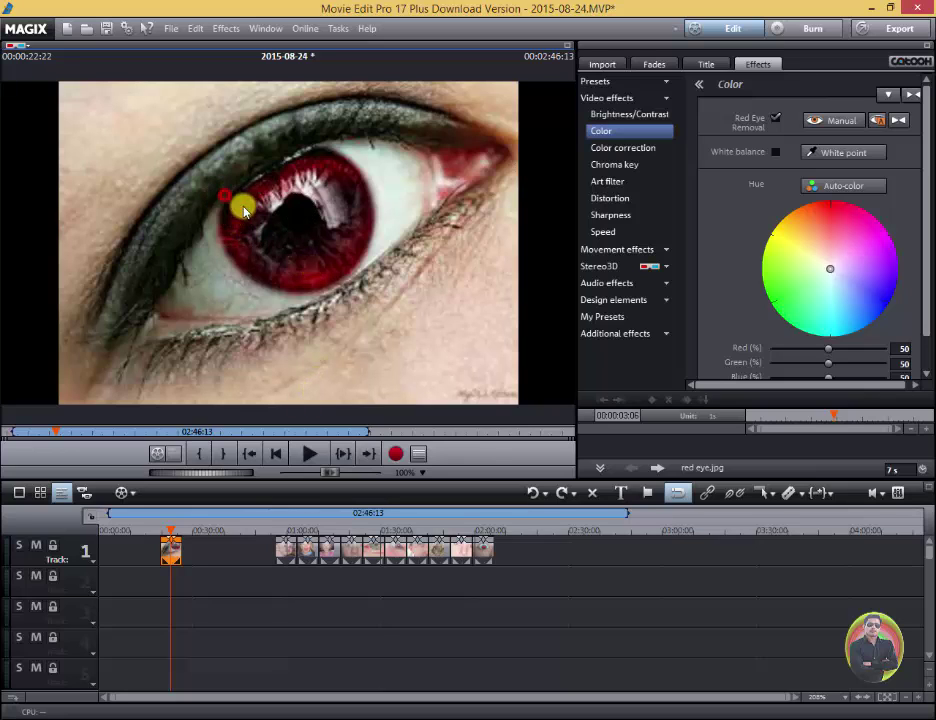
left_click_drag(282, 182, 366, 250)
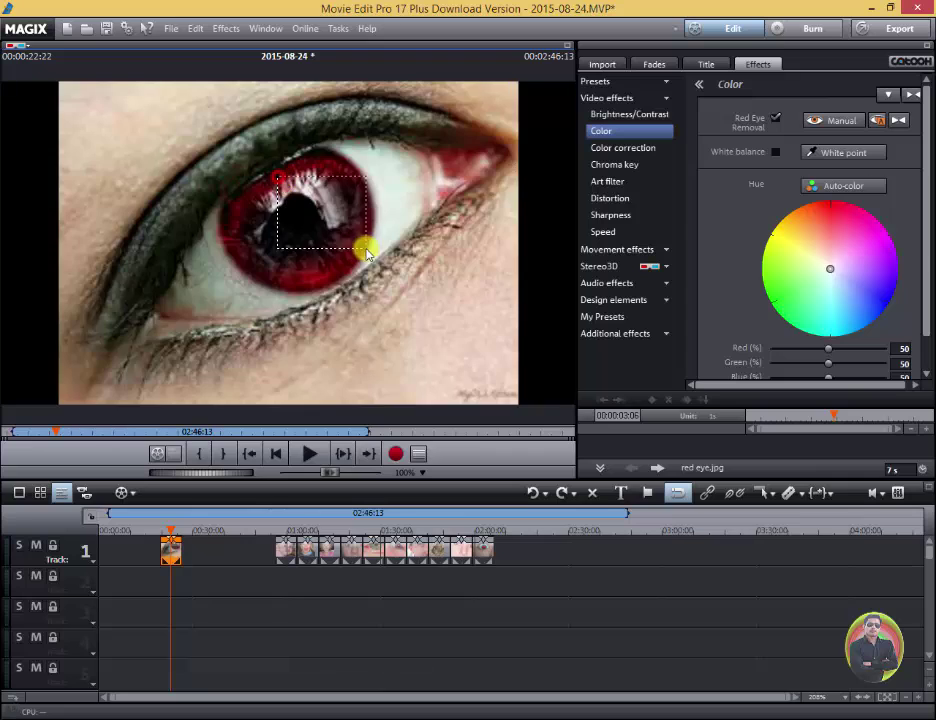
left_click_drag(247, 268, 351, 296)
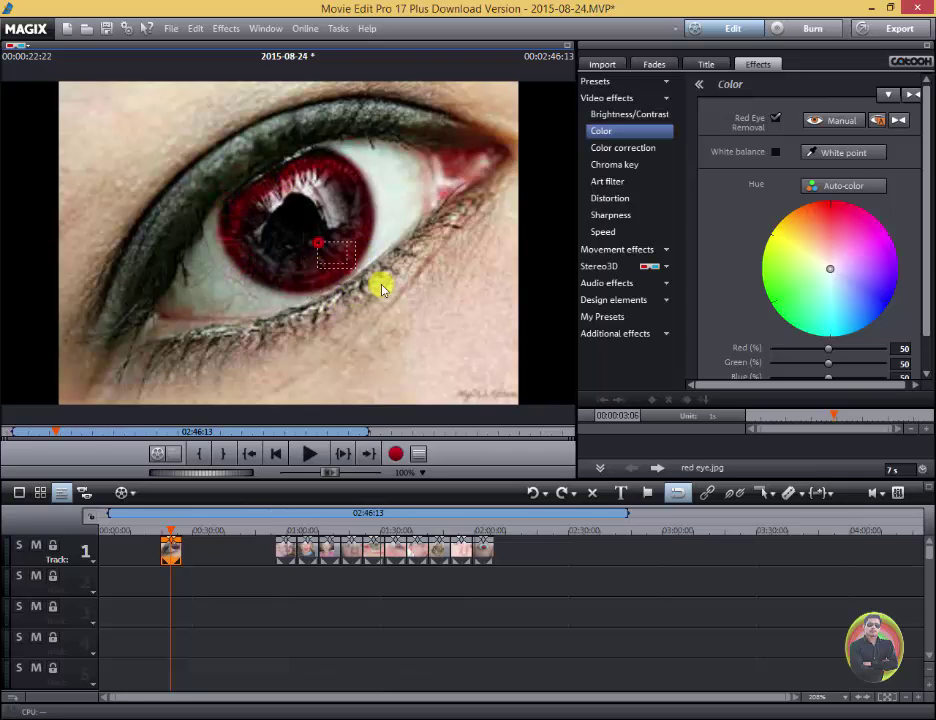
left_click(336, 226)
Correct the remaining red on the iris edges, the inner eye corner and the lower eye edge
left_click(270, 160)
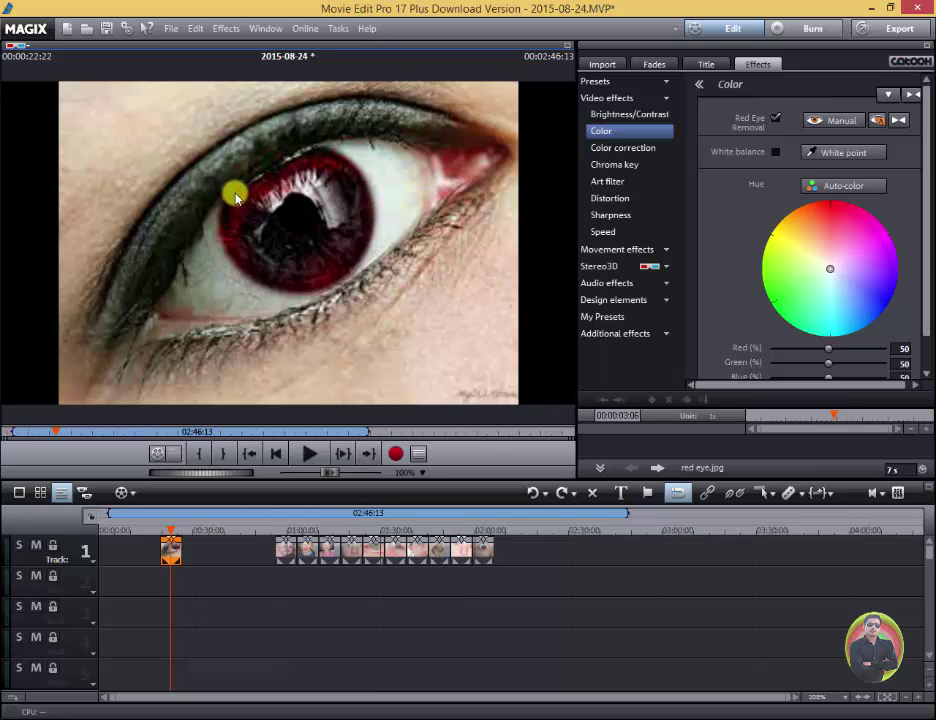
left_click_drag(219, 193, 285, 262)
left_click(230, 222)
left_click(261, 167)
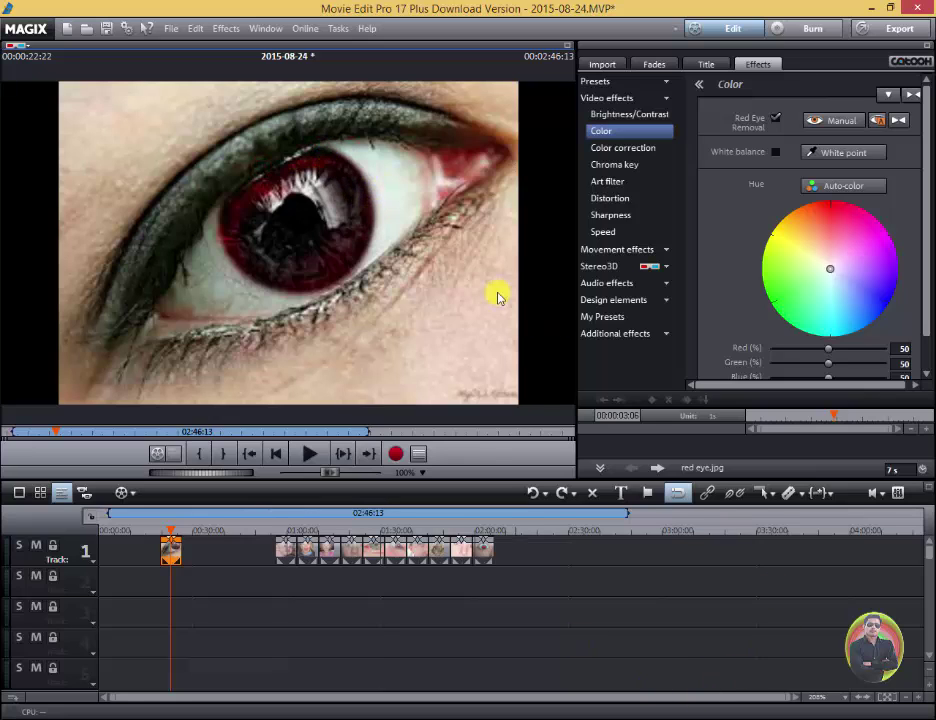
left_click_drag(405, 143, 502, 190)
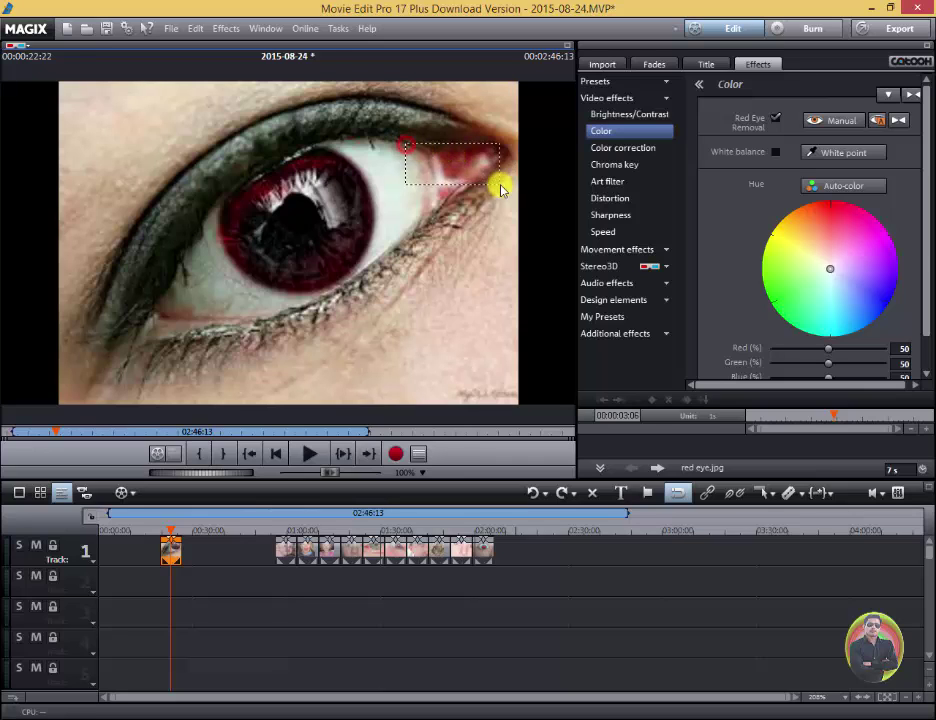
left_click_drag(414, 152, 460, 198)
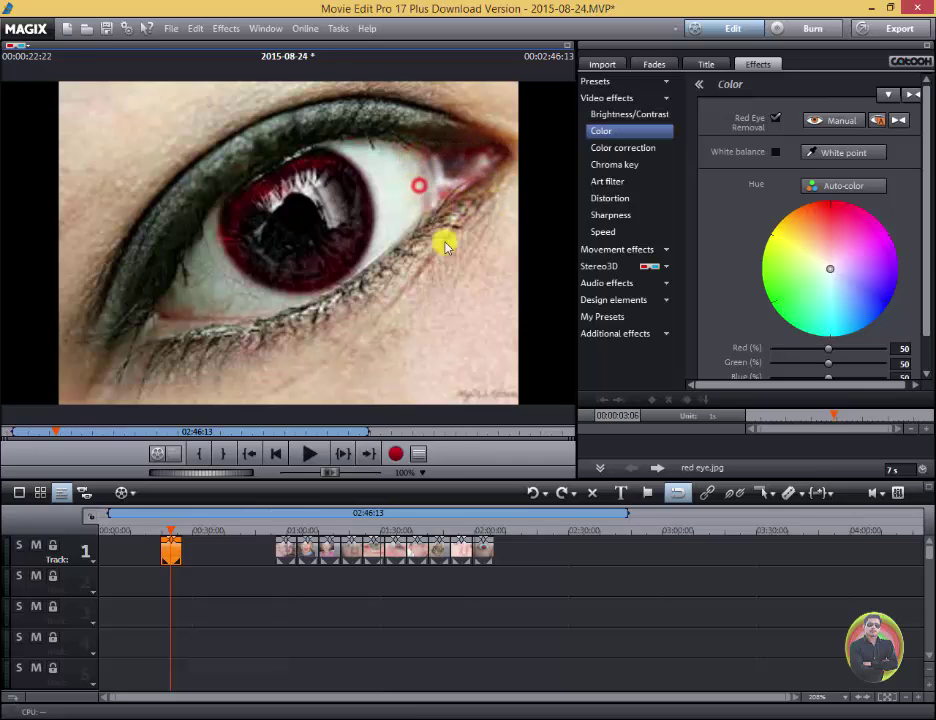
left_click(158, 301)
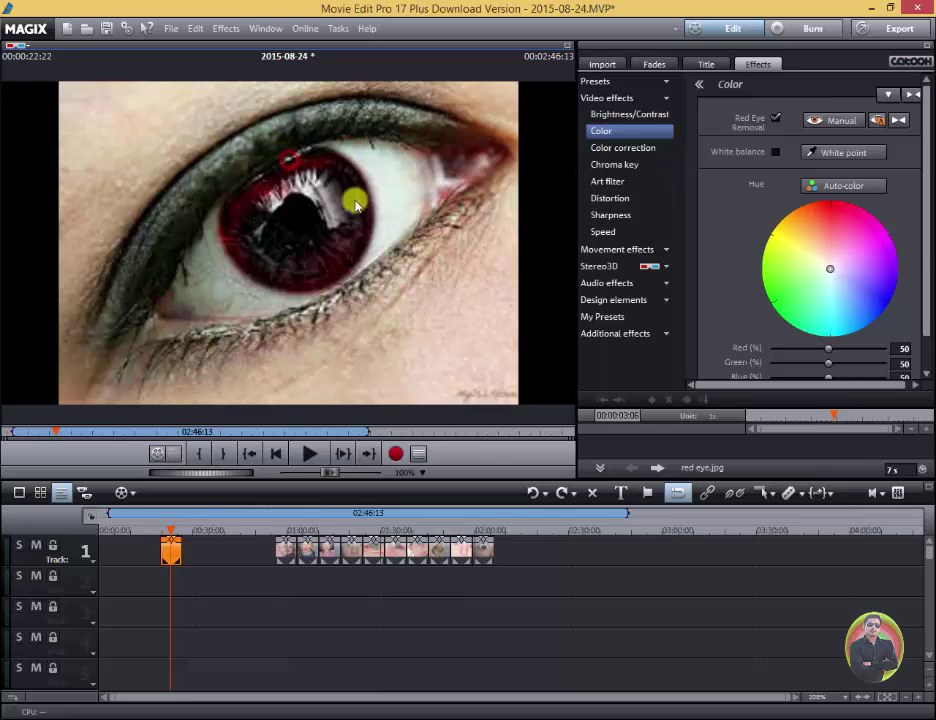
left_click(297, 153)
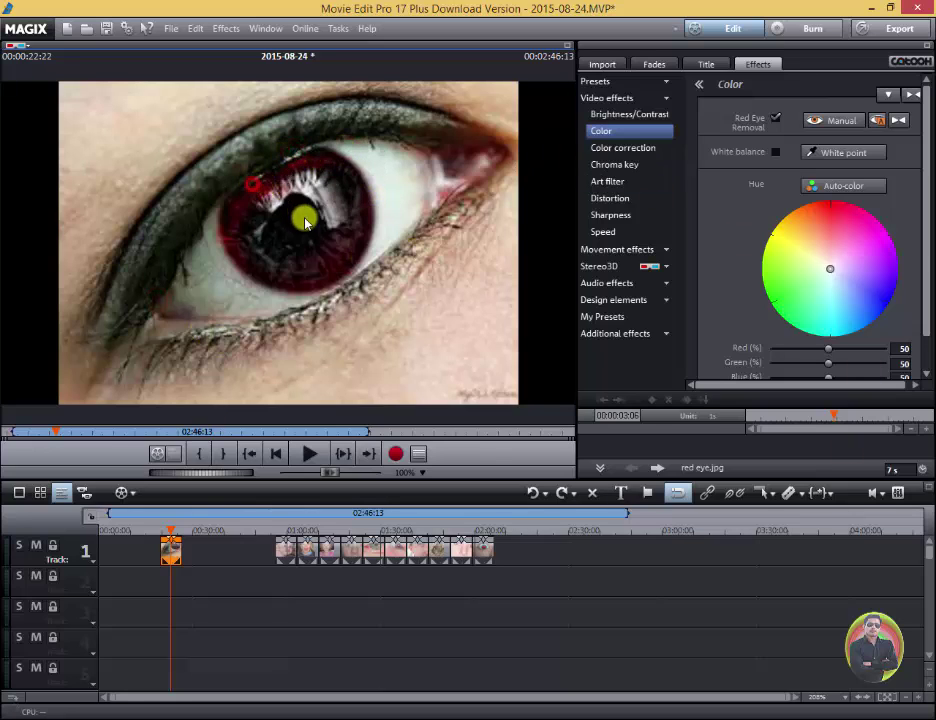
left_click(247, 180)
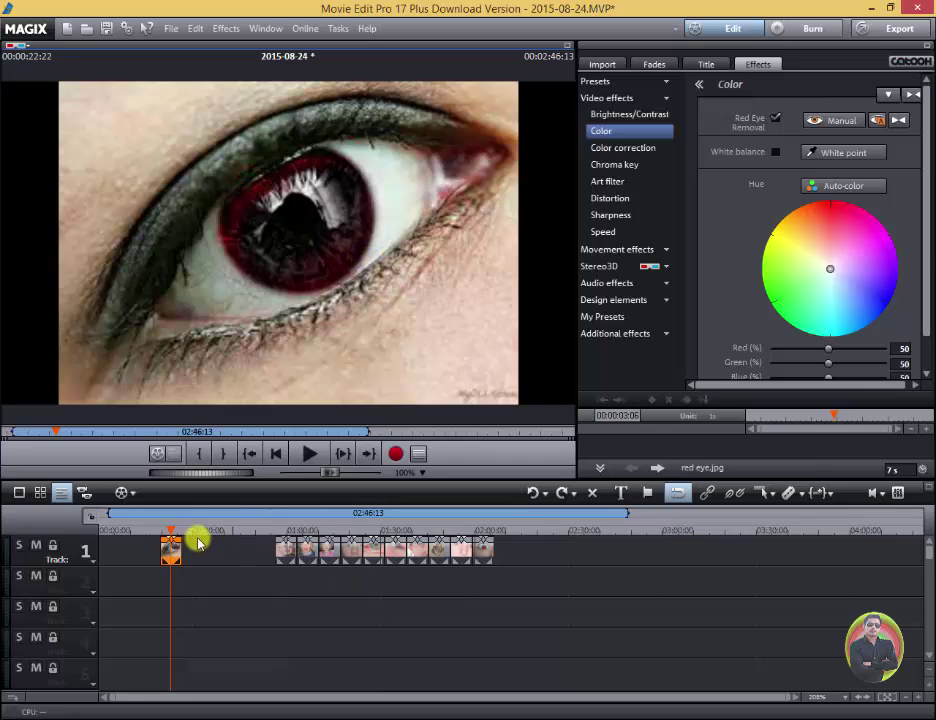
Move to the baby photo, keeping red-eye removal on for red eye.jpg, and select the baby clip
left_click_drag(172, 530, 287, 531)
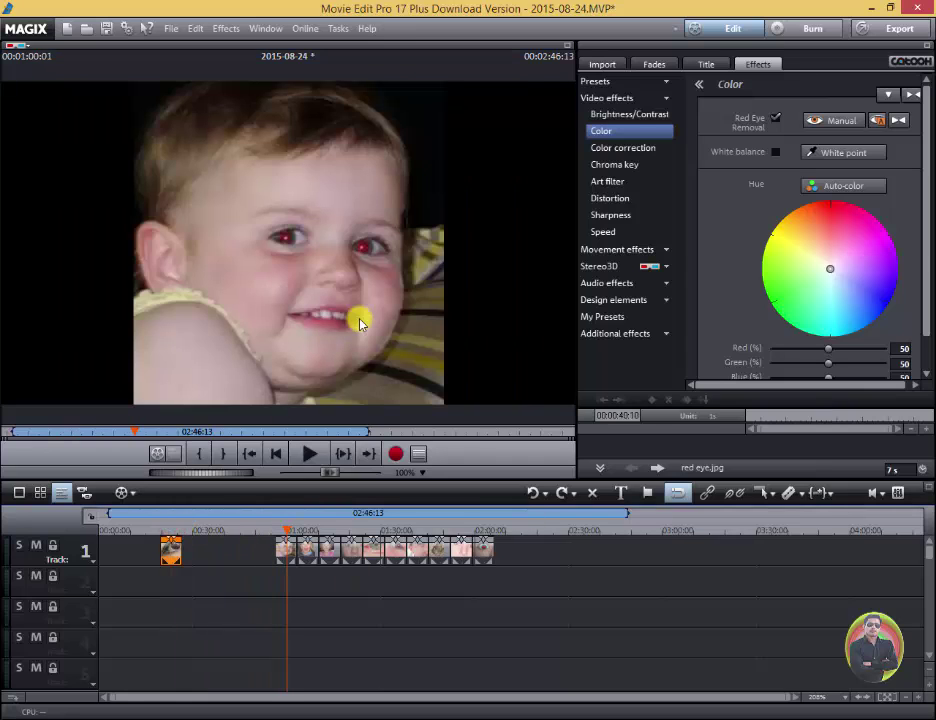
left_click(282, 549)
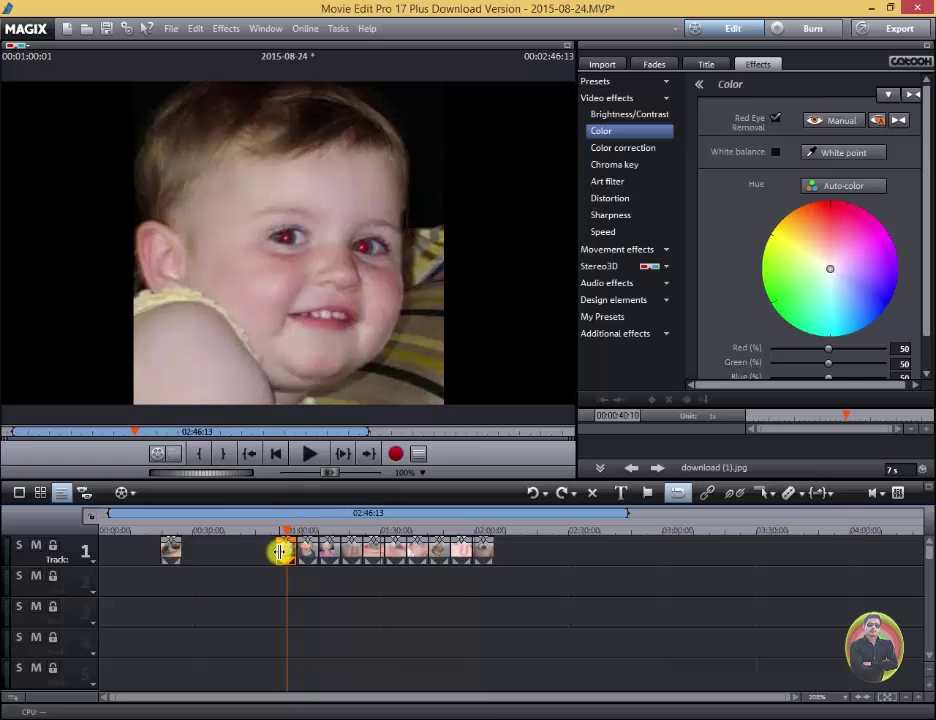
left_click(170, 549)
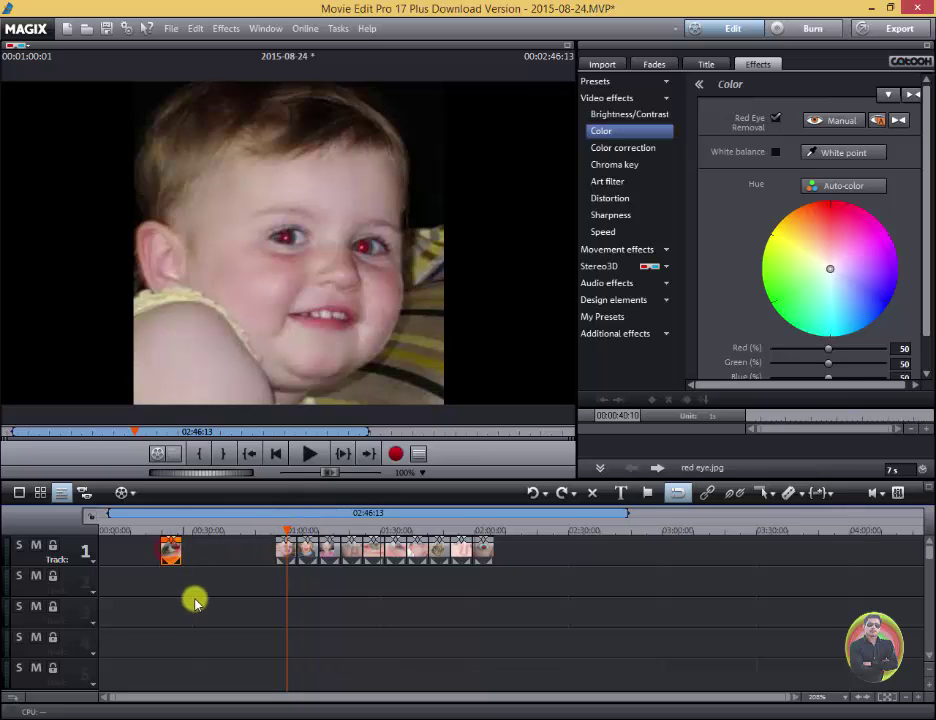
left_click(284, 549)
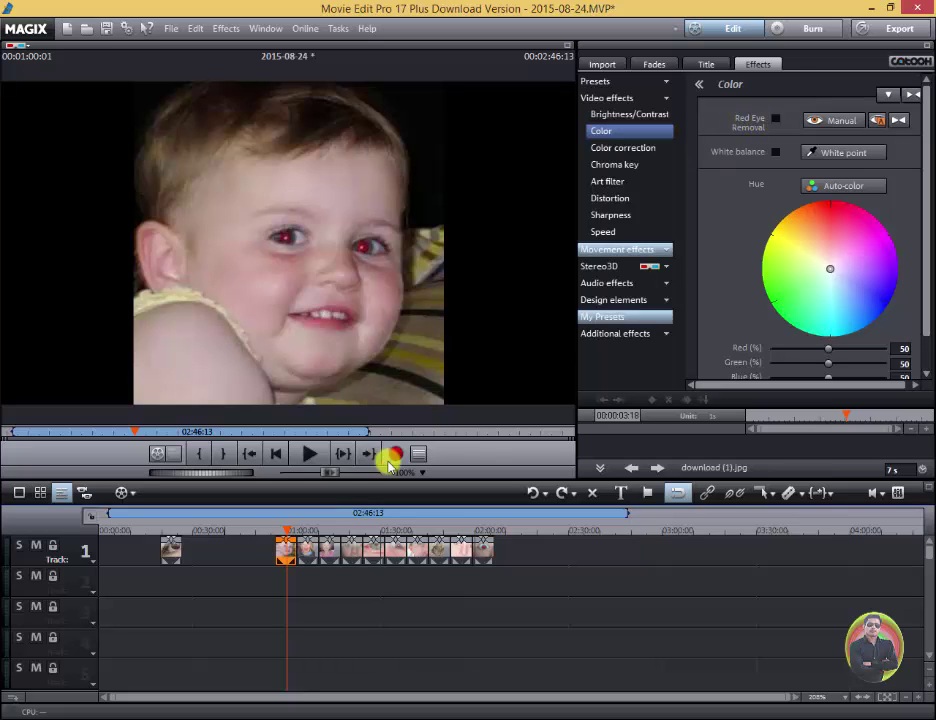
left_click(171, 549)
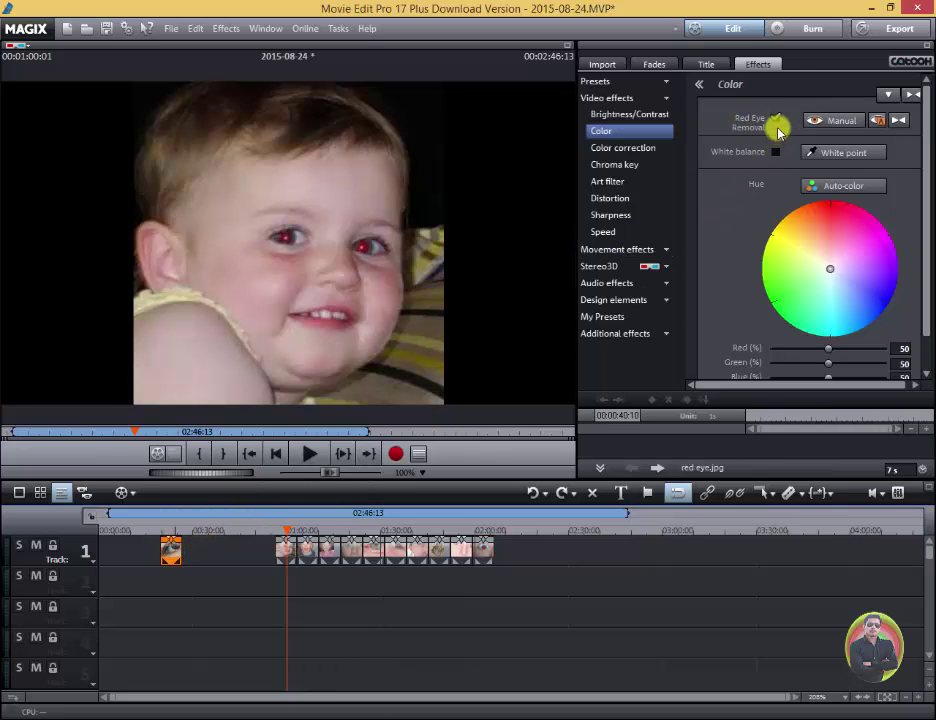
left_click(775, 117)
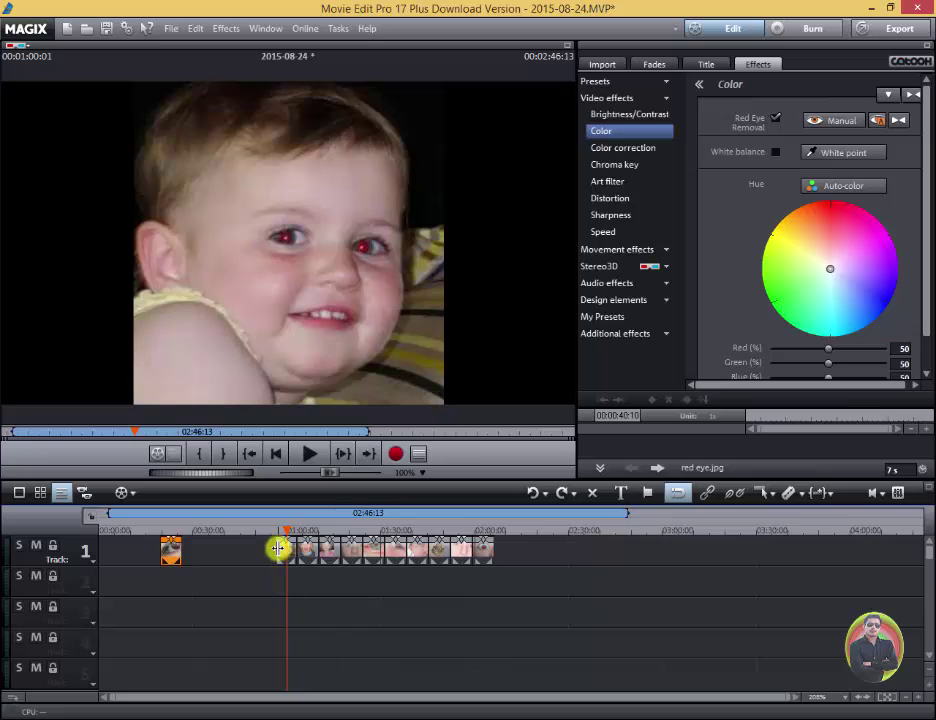
left_click(283, 549)
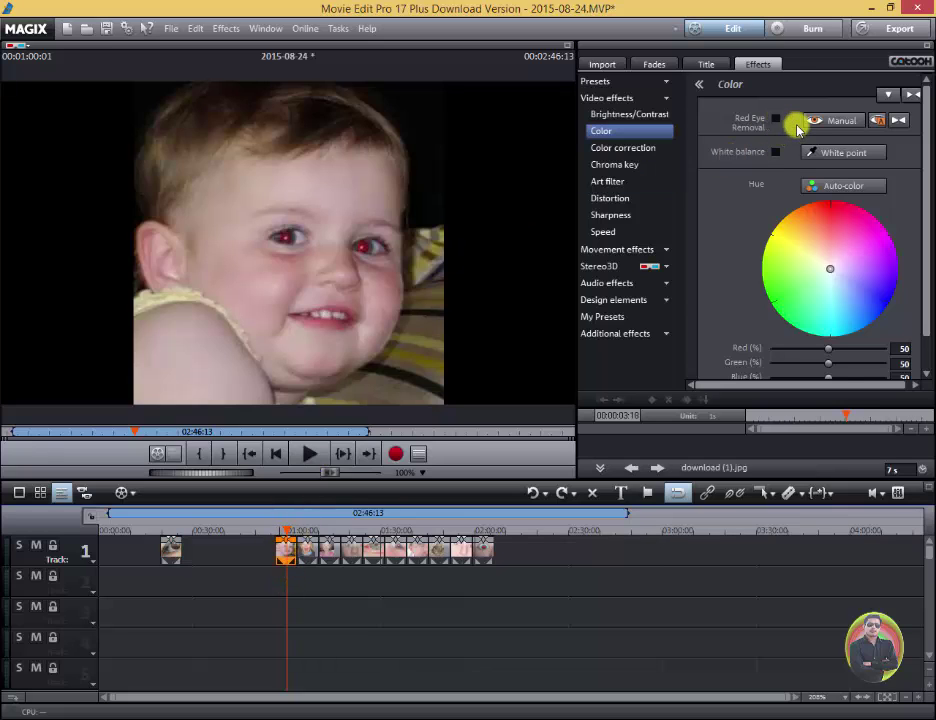
Enable Red Eye Removal for the baby photo and mark both of the toddler's red pupils
left_click(775, 119)
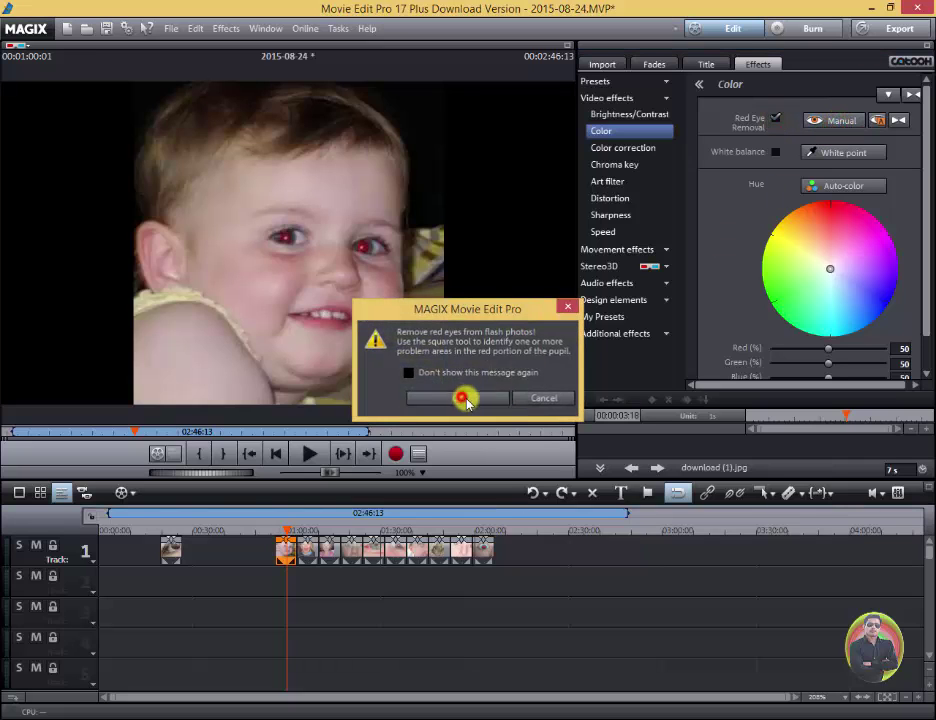
left_click(466, 396)
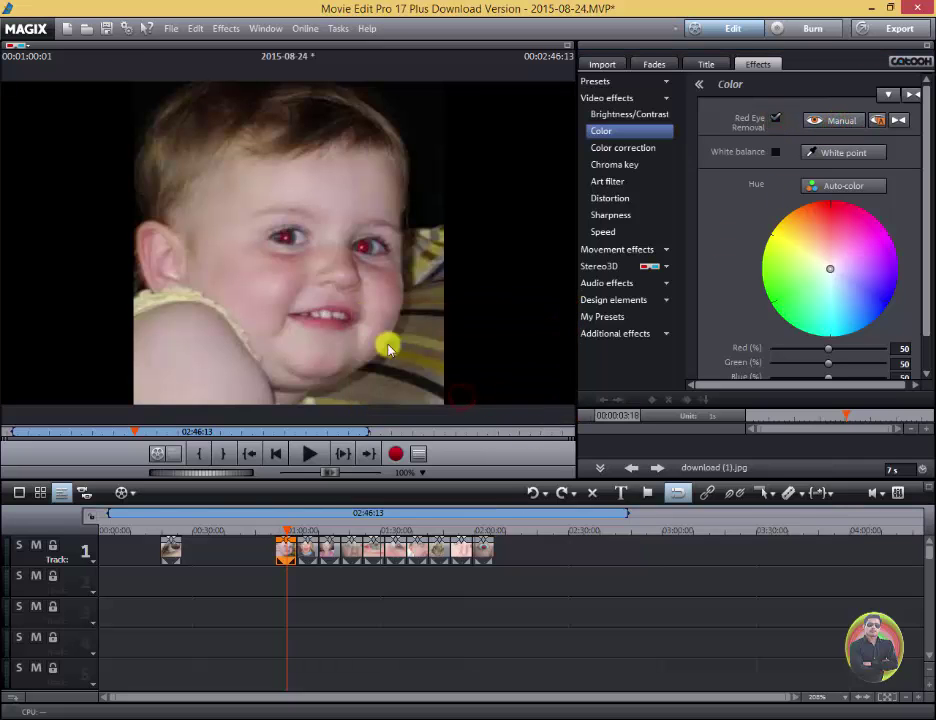
left_click(284, 240)
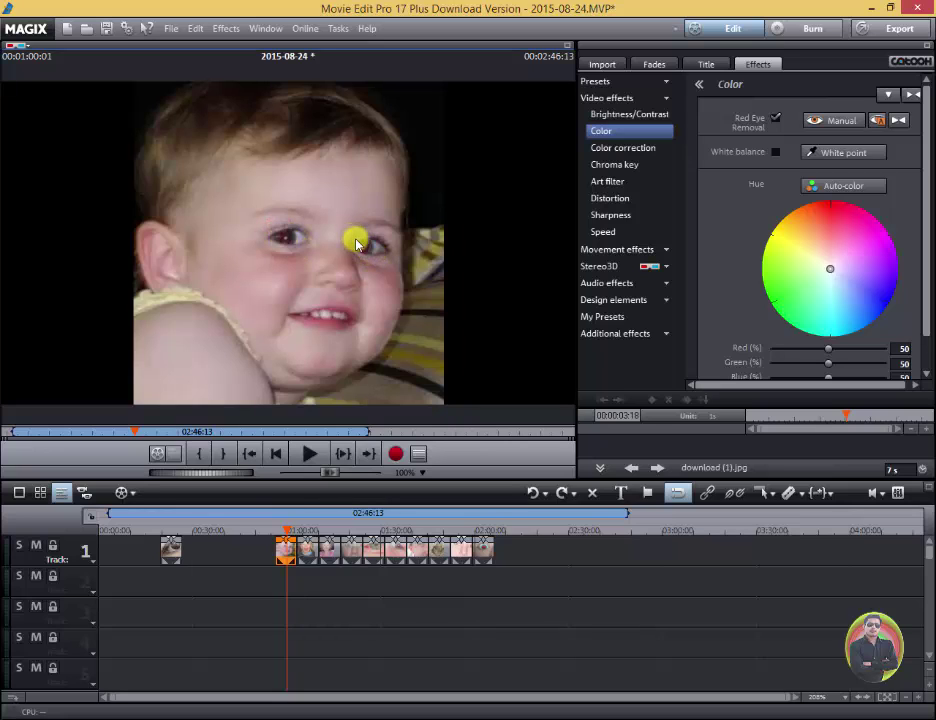
left_click(368, 250)
left_click(355, 242)
left_click_drag(304, 255, 305, 257)
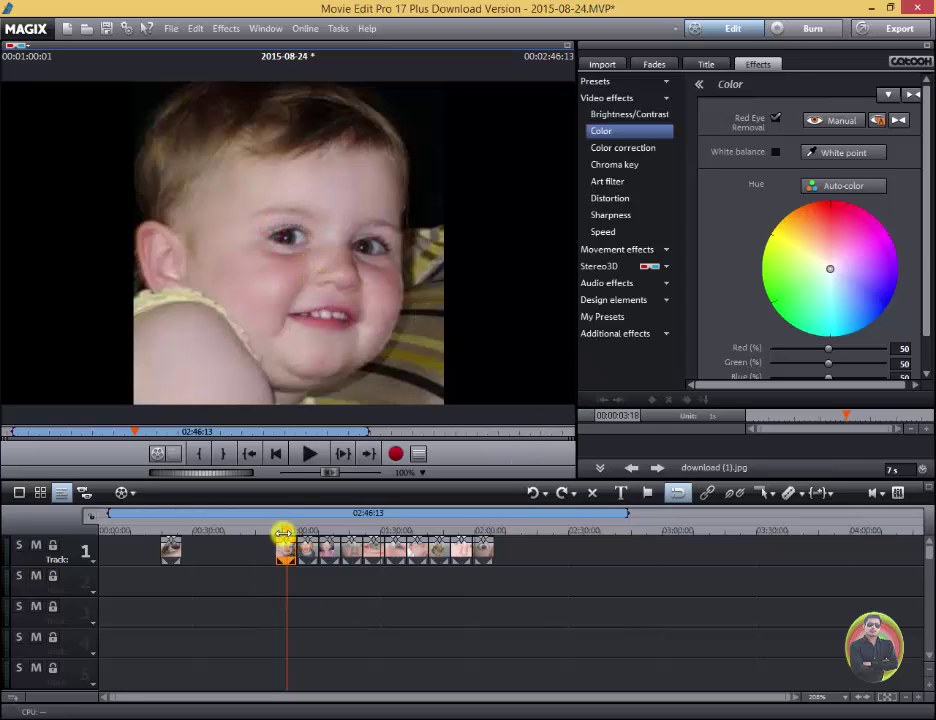
Enable manual Red Eye Removal on the laughing boy's clip and fix both of his eyes
left_click_drag(288, 530, 303, 529)
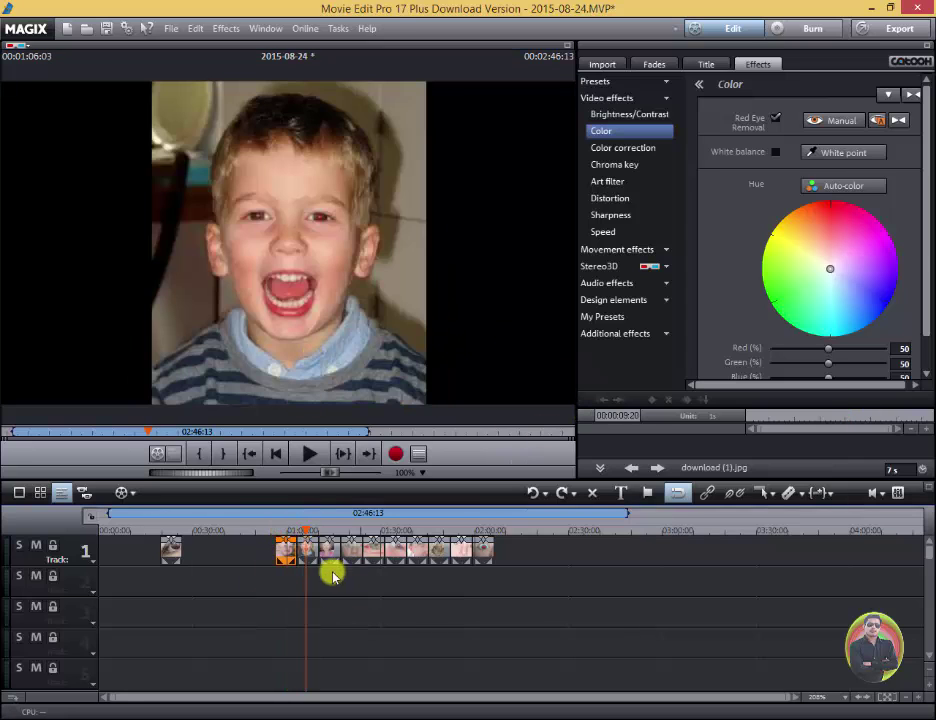
left_click(308, 549)
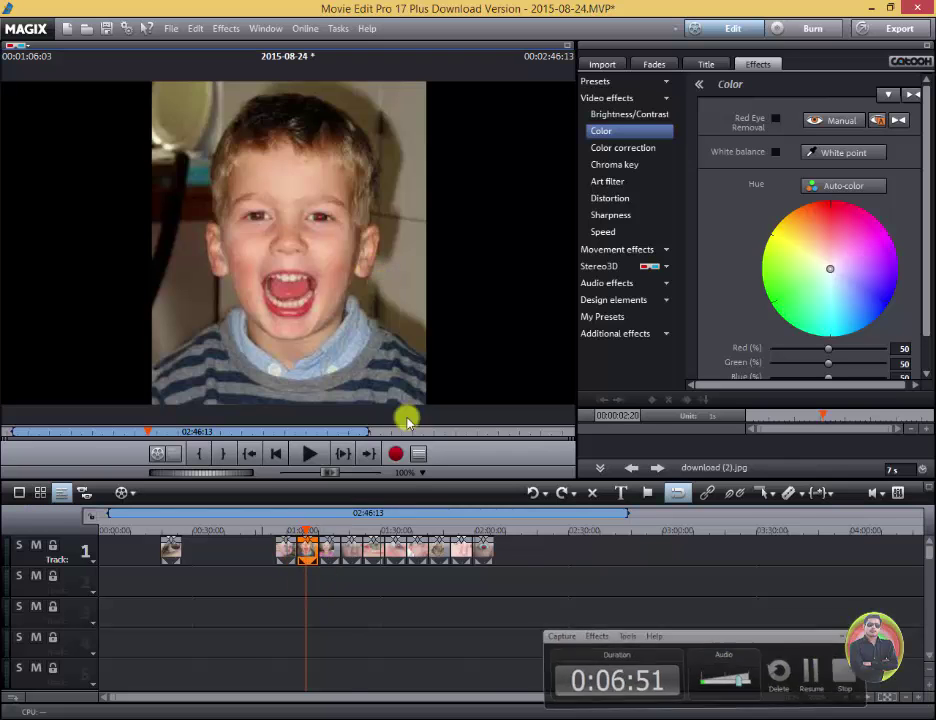
left_click(776, 119)
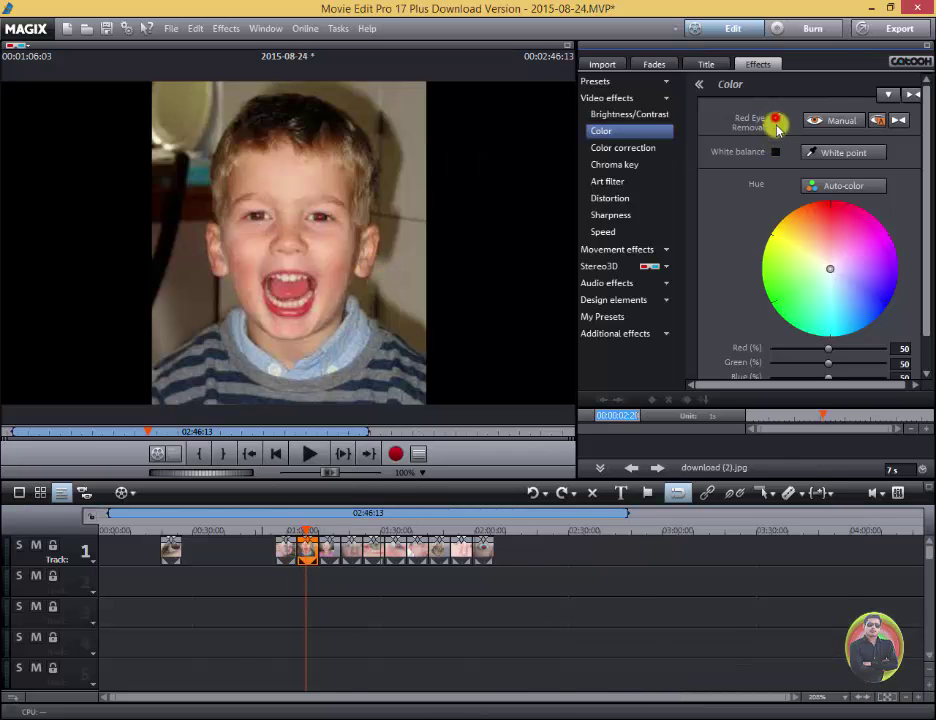
left_click(834, 121)
left_click(452, 400)
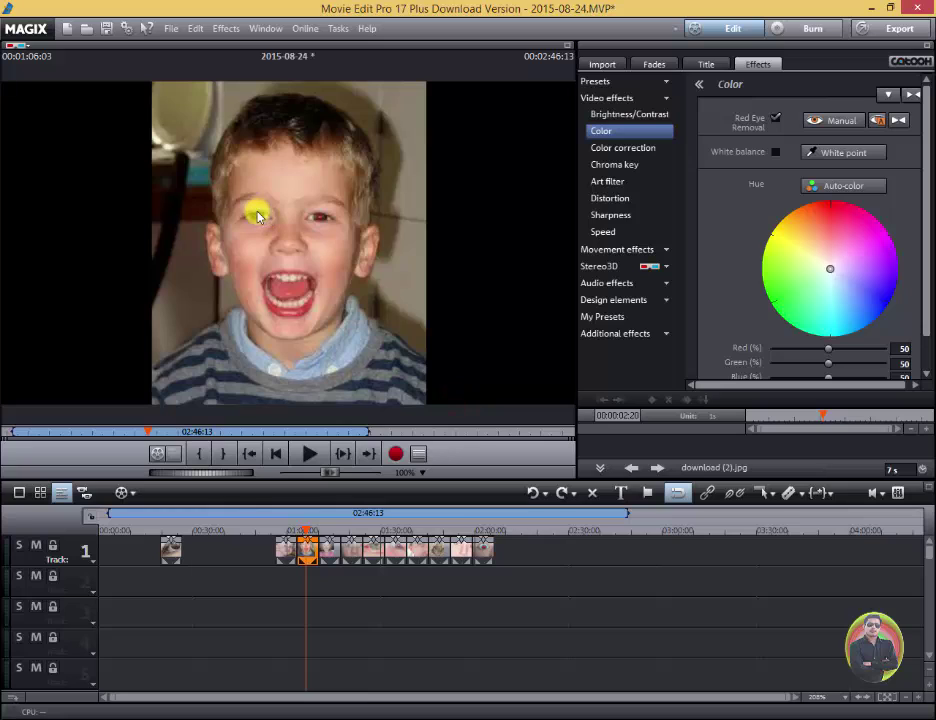
left_click(250, 215)
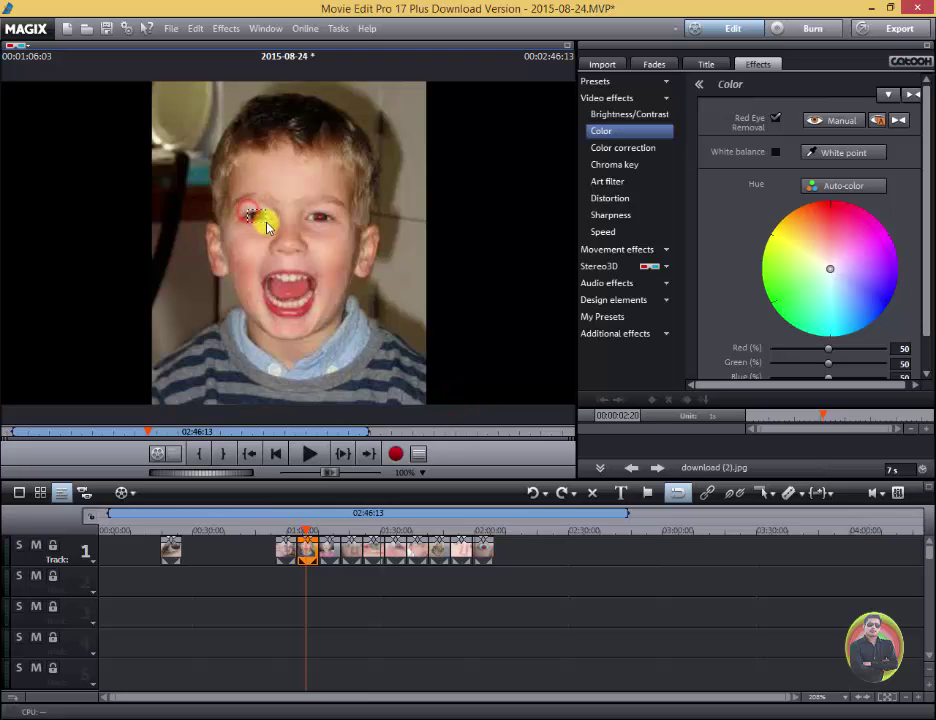
left_click(331, 224)
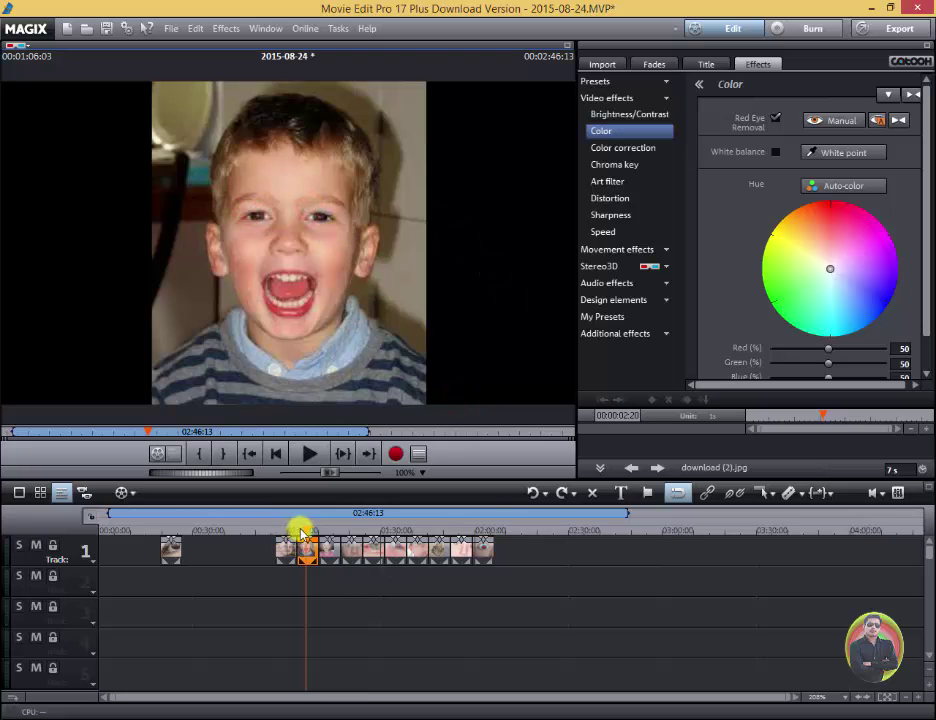
Select the curly-haired girl's clip, enable Red Eye Removal, and mark her red eyes
left_click_drag(302, 530, 326, 528)
left_click(337, 555)
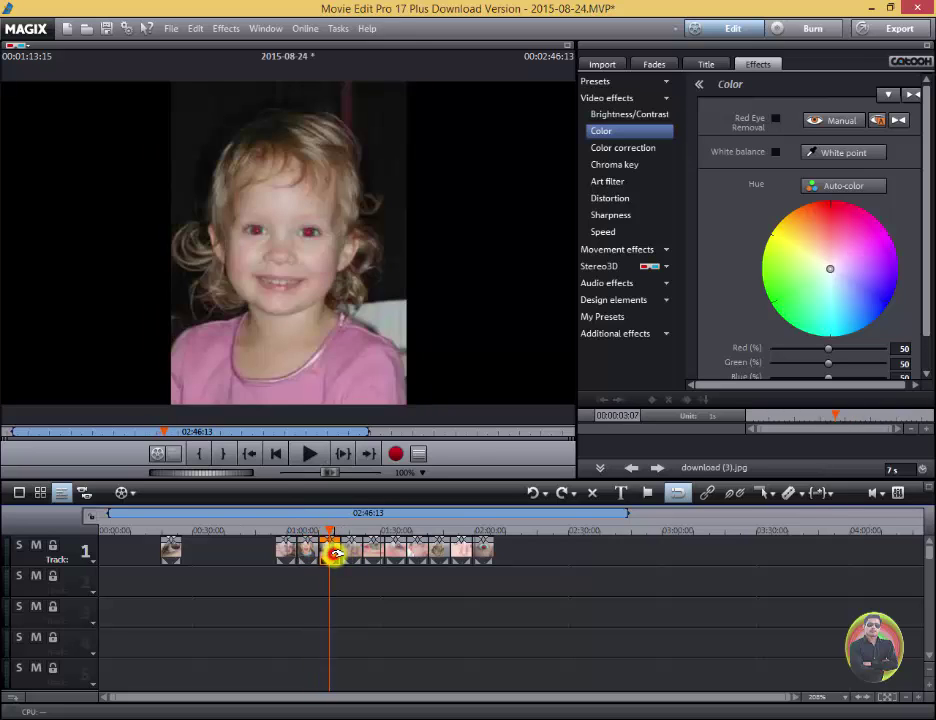
left_click(775, 119)
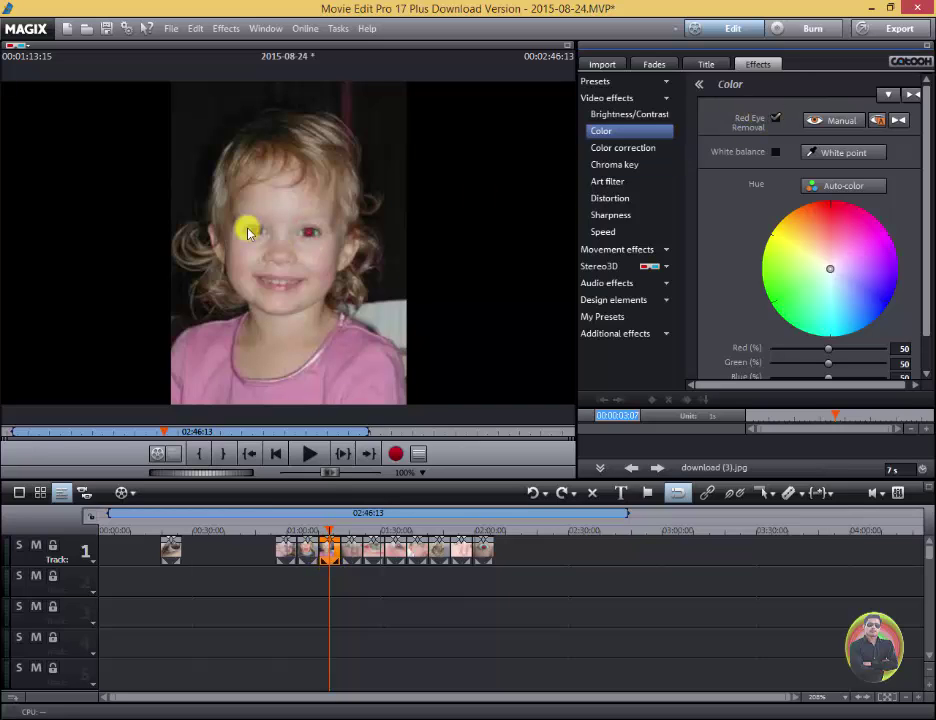
mouse_move(243, 219)
left_mouse_down()
mouse_move(271, 244)
mouse_move(303, 226)
left_mouse_up()
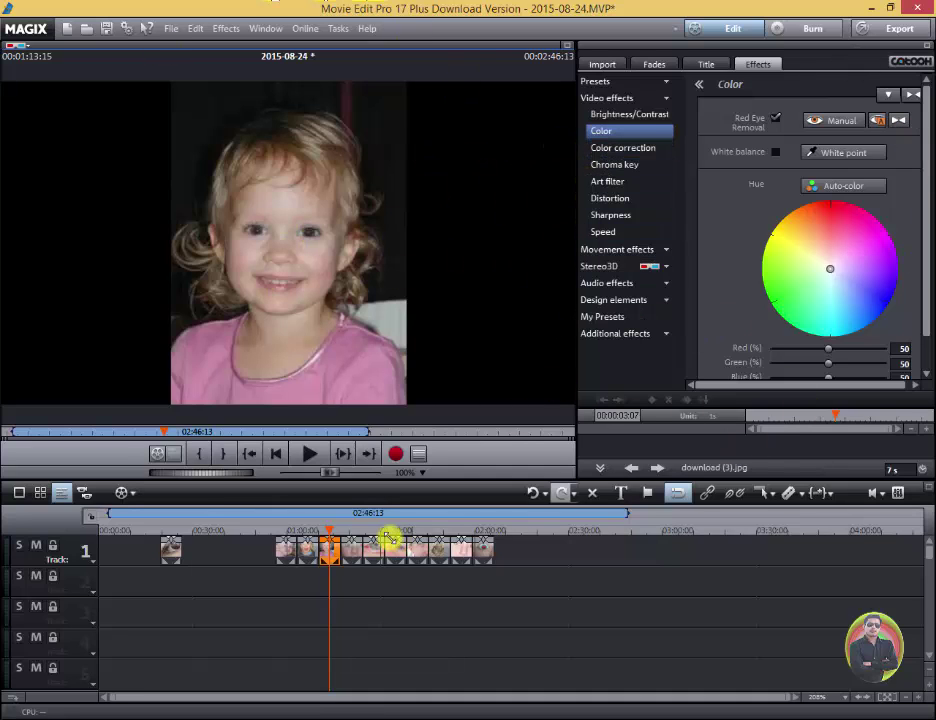
Select download.jpg, enable Red Eye Removal, and box both red pupils, re-marking the right one
left_click(351, 550)
left_click(349, 528)
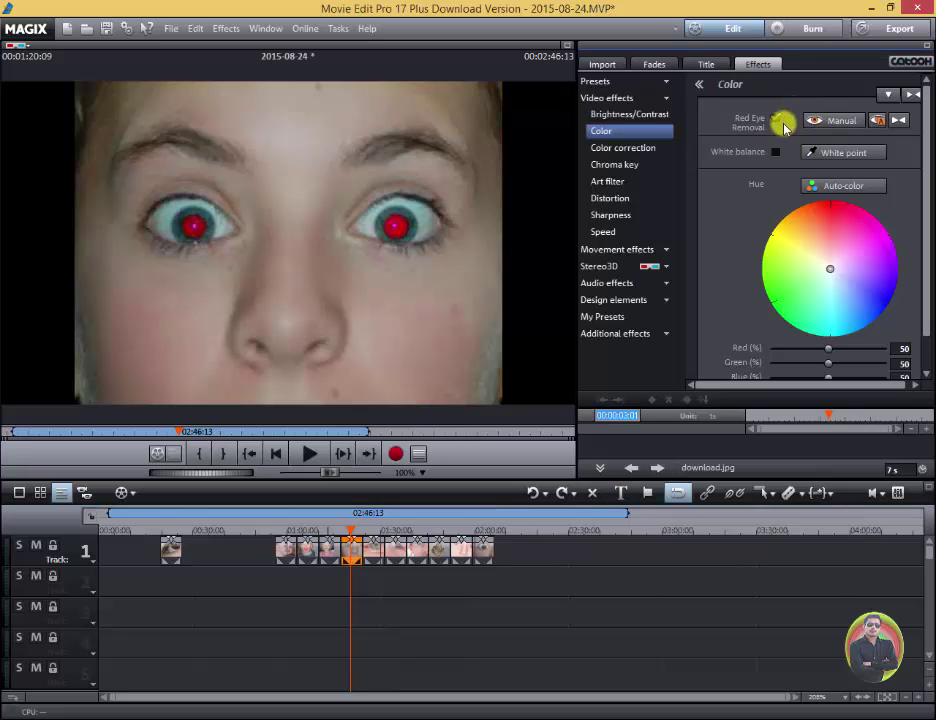
left_click(776, 118)
left_click_drag(372, 203, 439, 254)
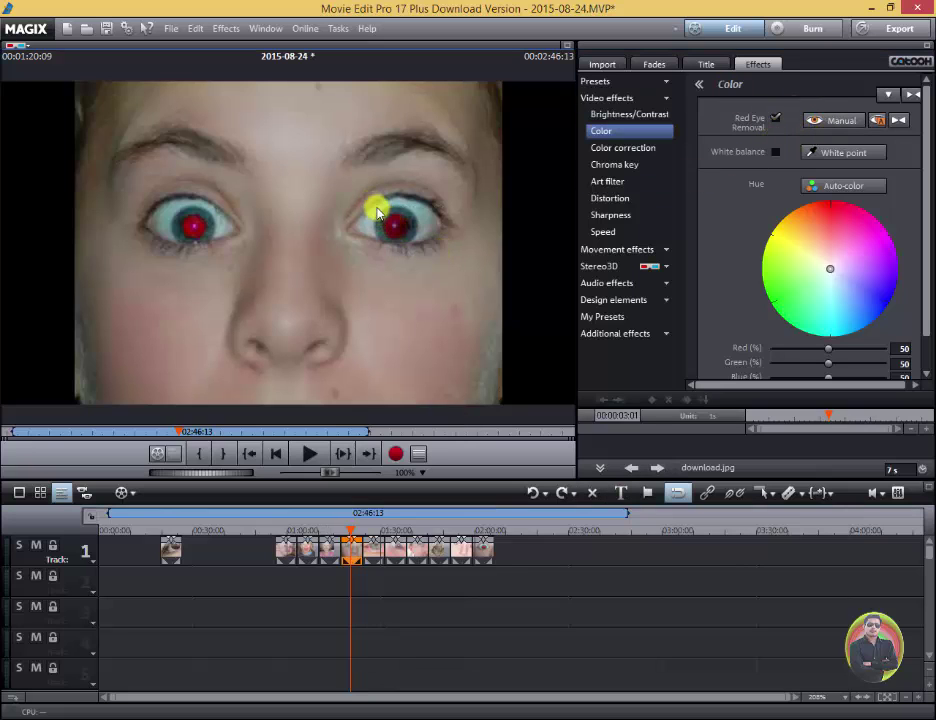
left_click_drag(377, 210, 424, 244)
left_click_drag(175, 211, 217, 250)
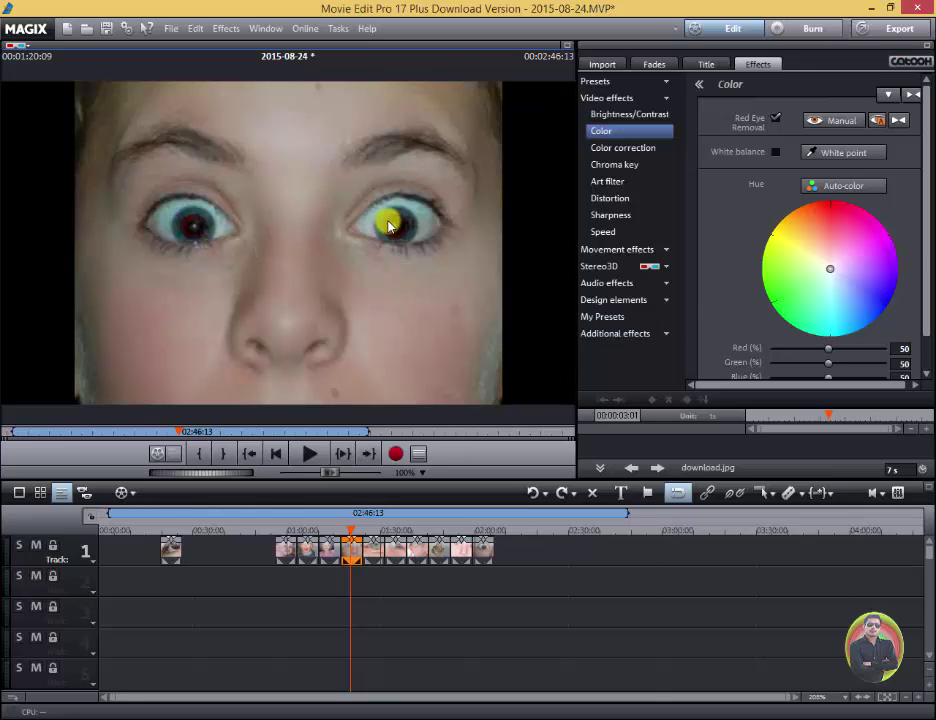
mouse_move(378, 216)
left_mouse_down()
mouse_move(420, 238)
mouse_move(411, 226)
left_mouse_up()
left_click_drag(352, 528, 369, 529)
Apply Red Eye Removal to images (1).jpg, boxing the red outer and inner eye corners
left_click(372, 550)
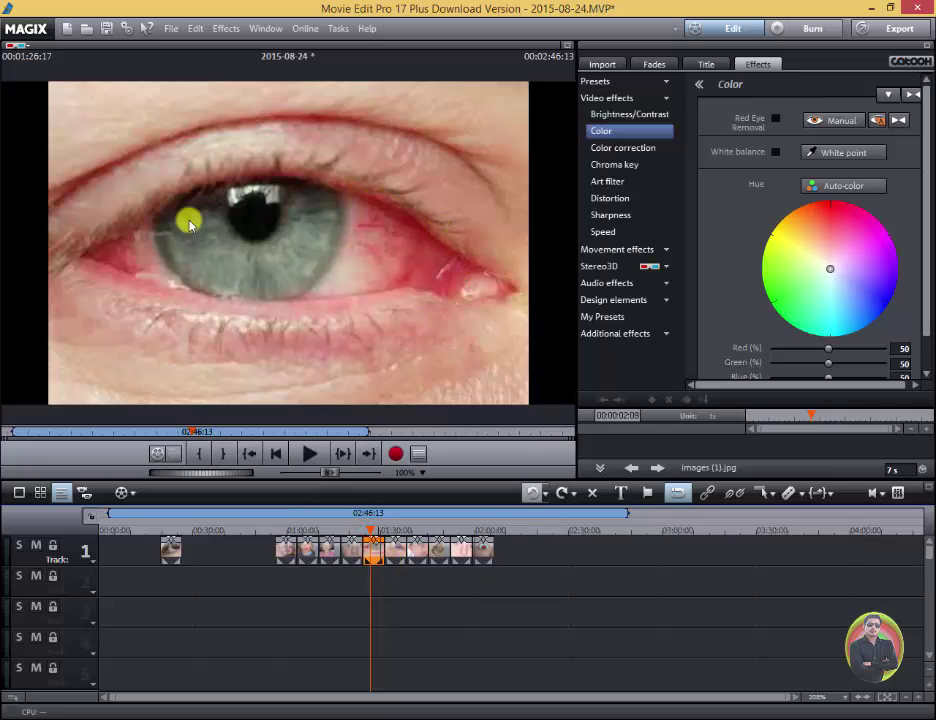
left_click(775, 118)
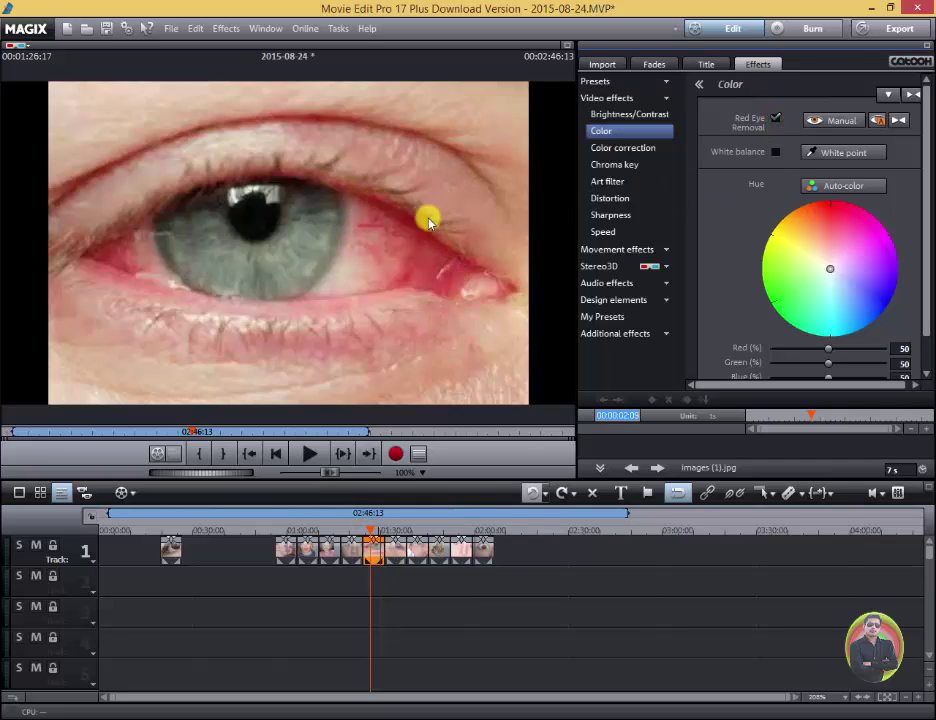
left_click_drag(355, 194, 443, 275)
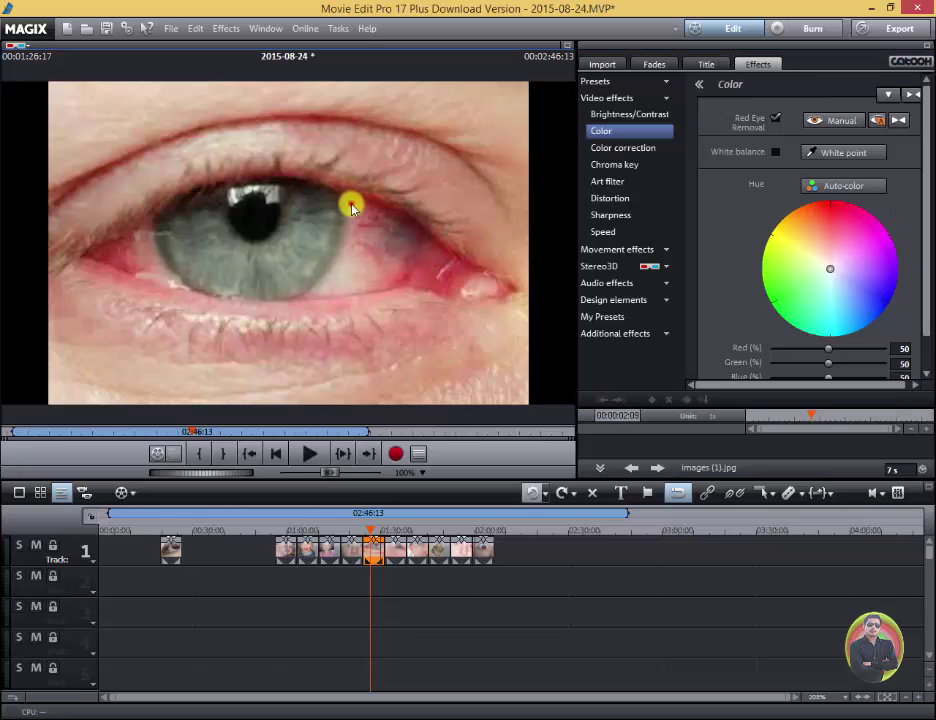
left_click_drag(351, 203, 428, 303)
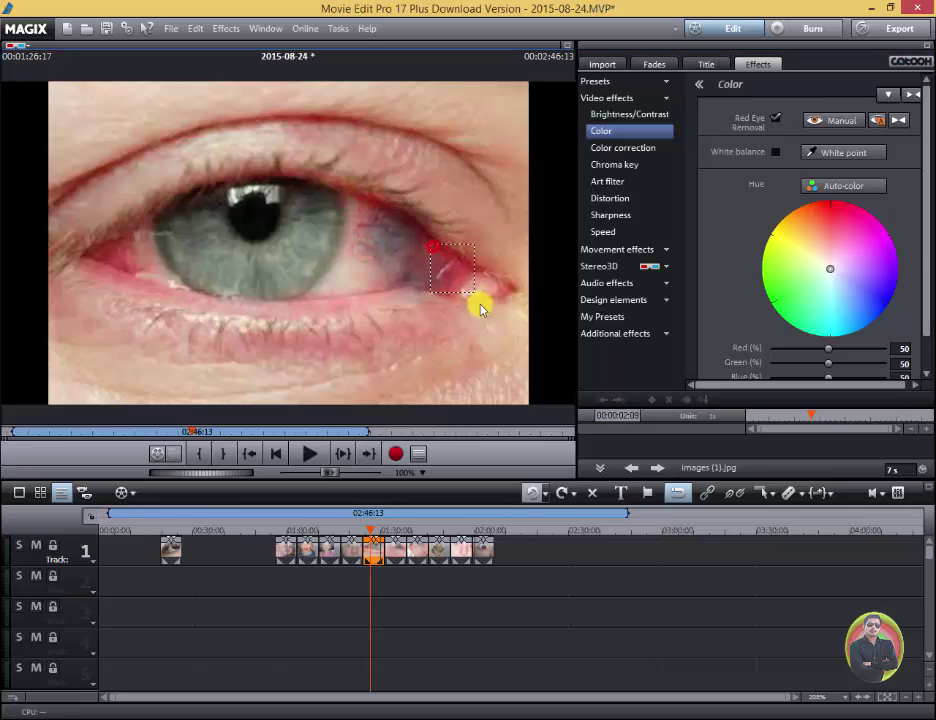
left_click_drag(385, 218, 451, 260)
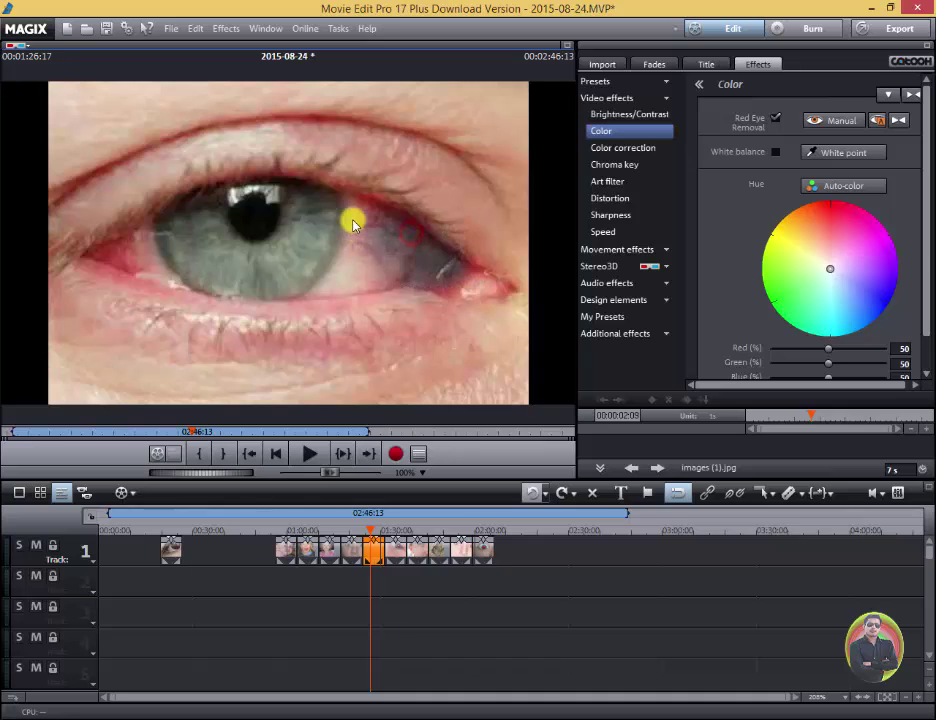
left_click_drag(358, 205, 462, 313)
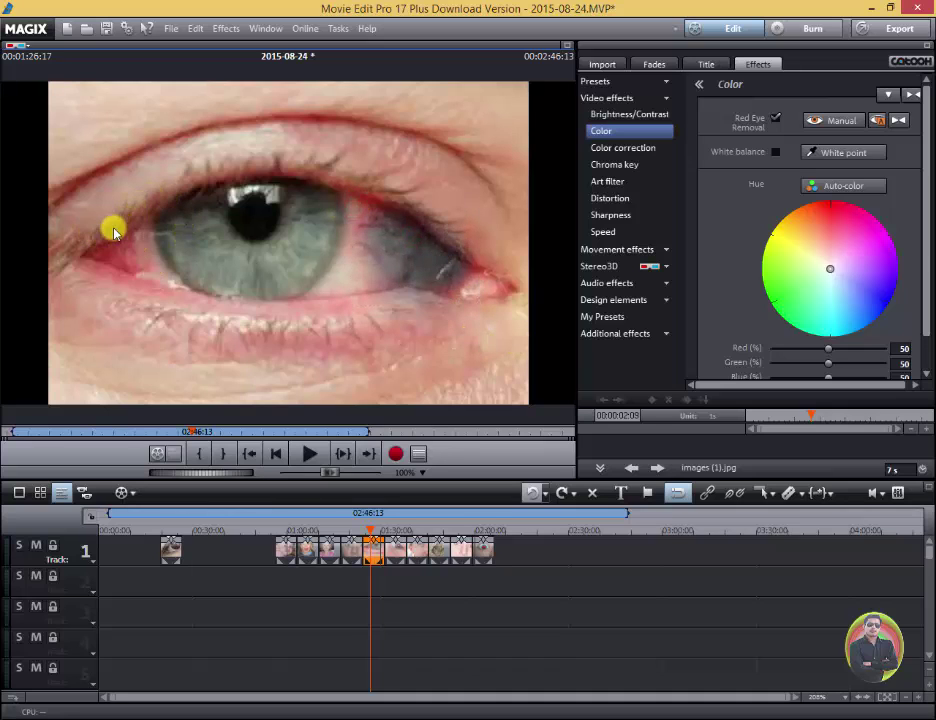
left_click_drag(94, 244, 145, 279)
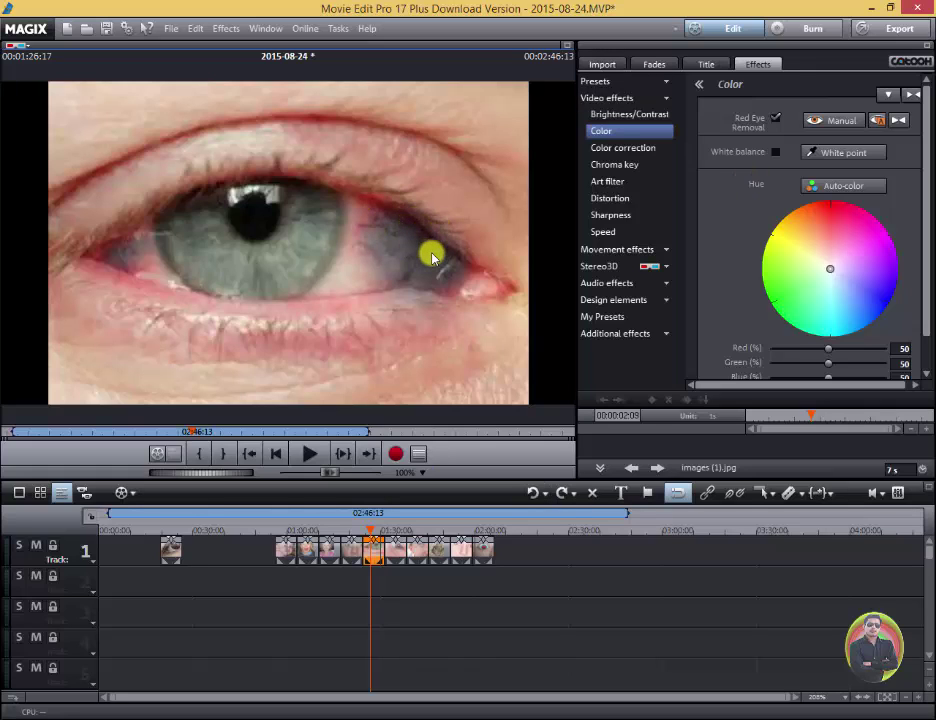
left_click_drag(370, 528, 420, 528)
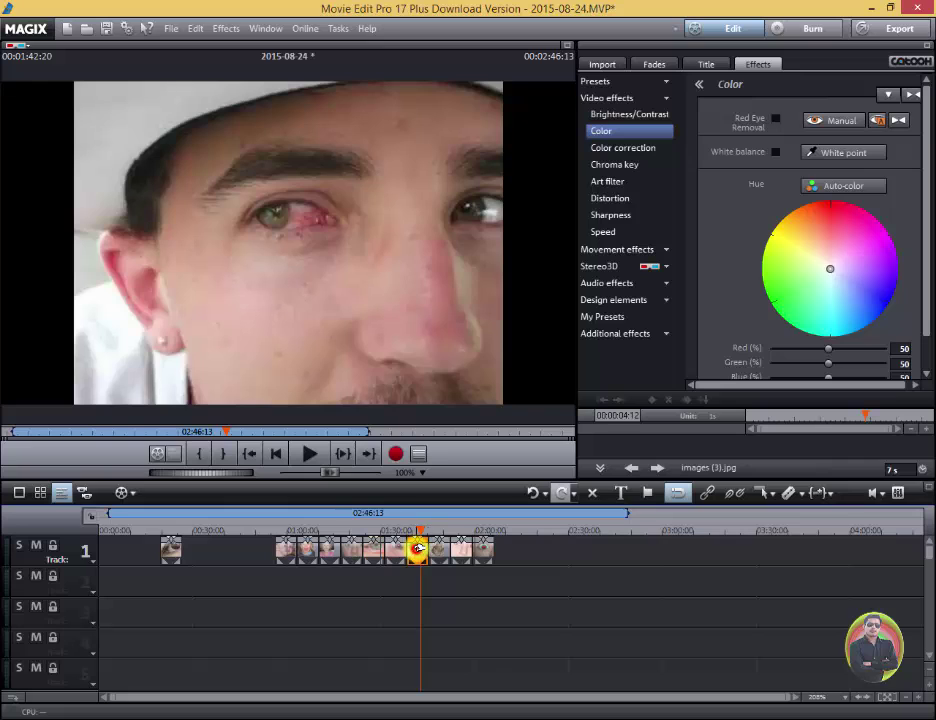
Select the woman's close-up images.jpg and enable Red Eye Removal in Manual mode
left_click(418, 549)
mouse_move(423, 529)
left_mouse_down()
mouse_move(467, 530)
mouse_move(459, 529)
left_mouse_up()
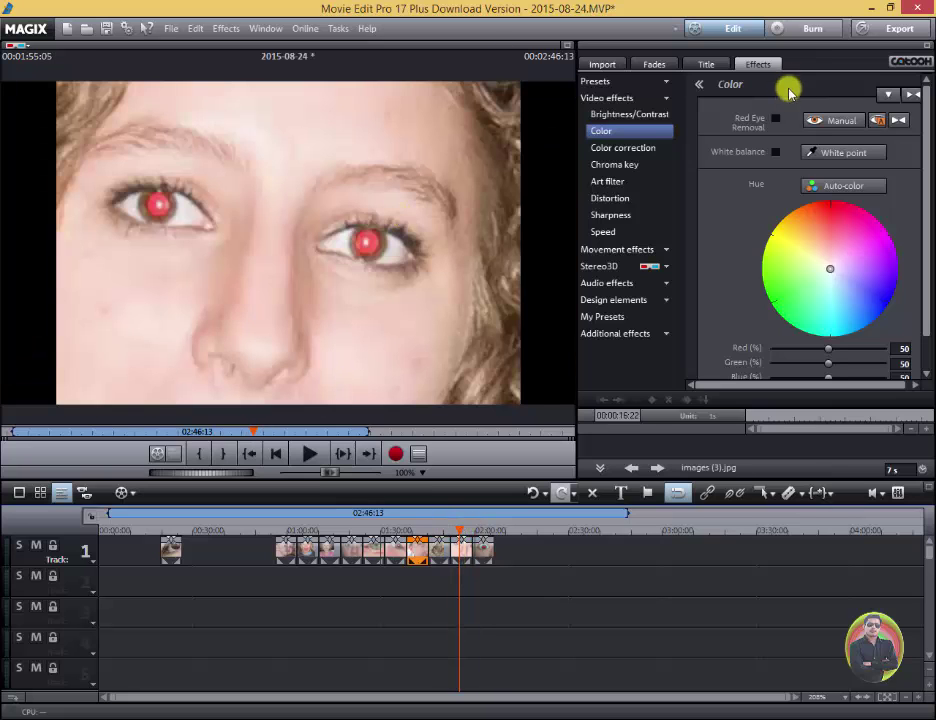
left_click(461, 549)
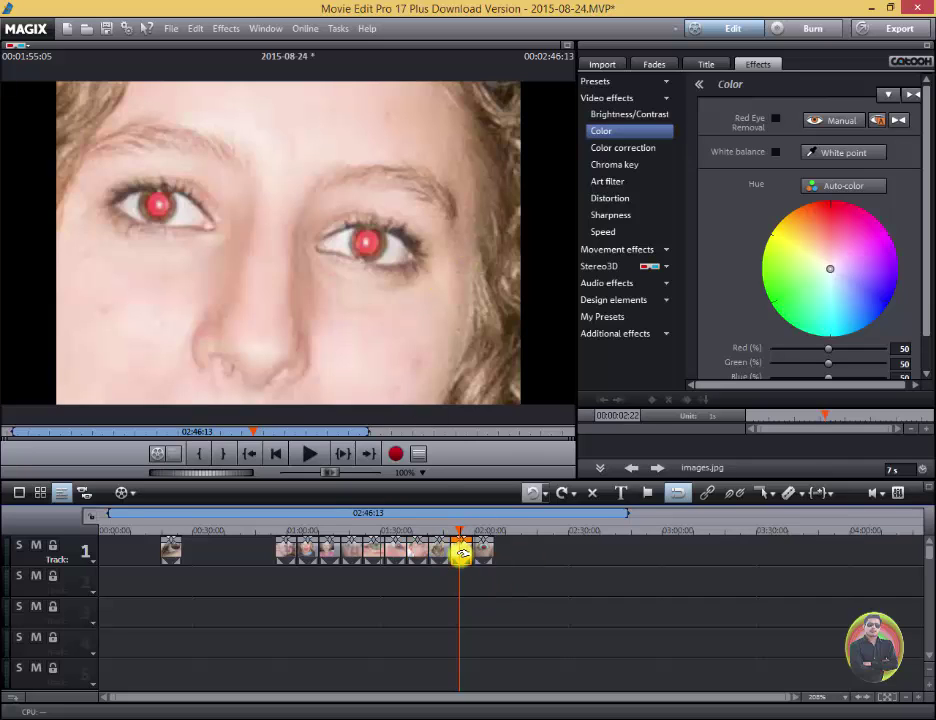
left_click(776, 119)
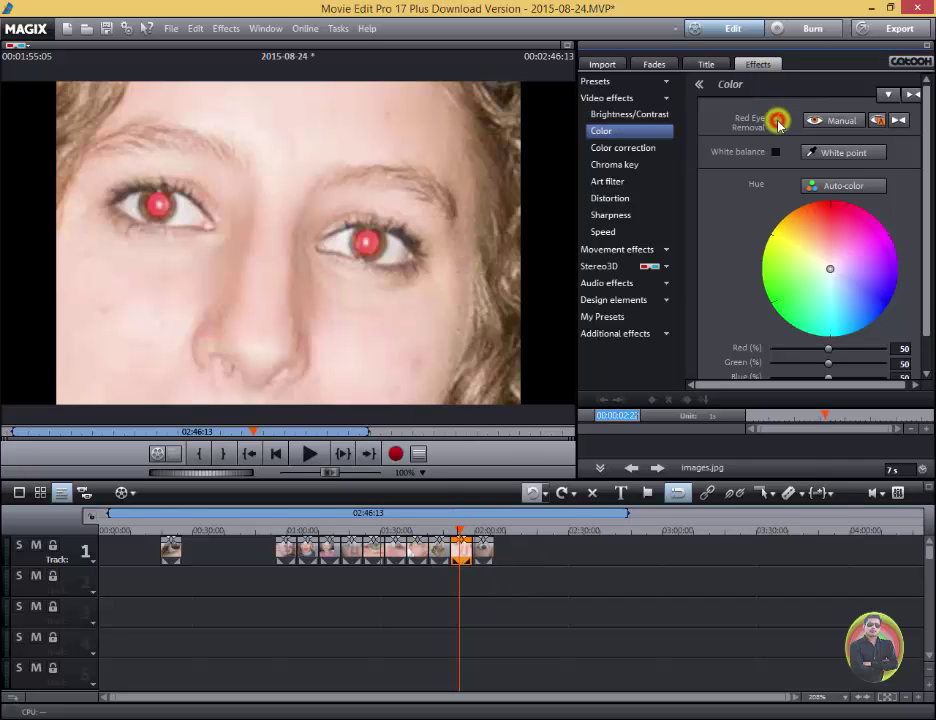
left_click(832, 120)
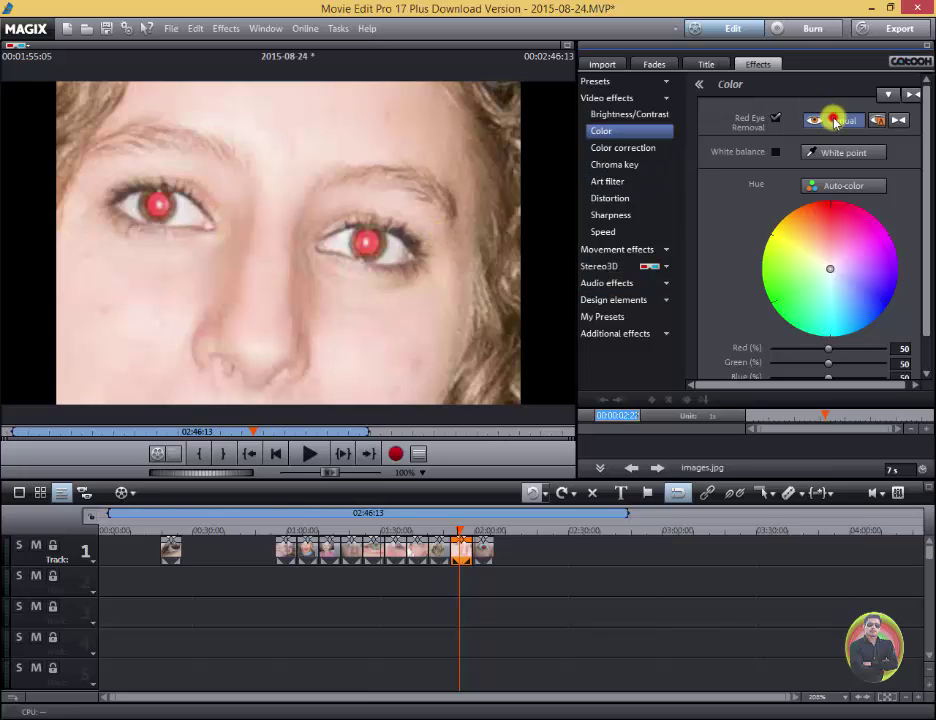
left_click(456, 398)
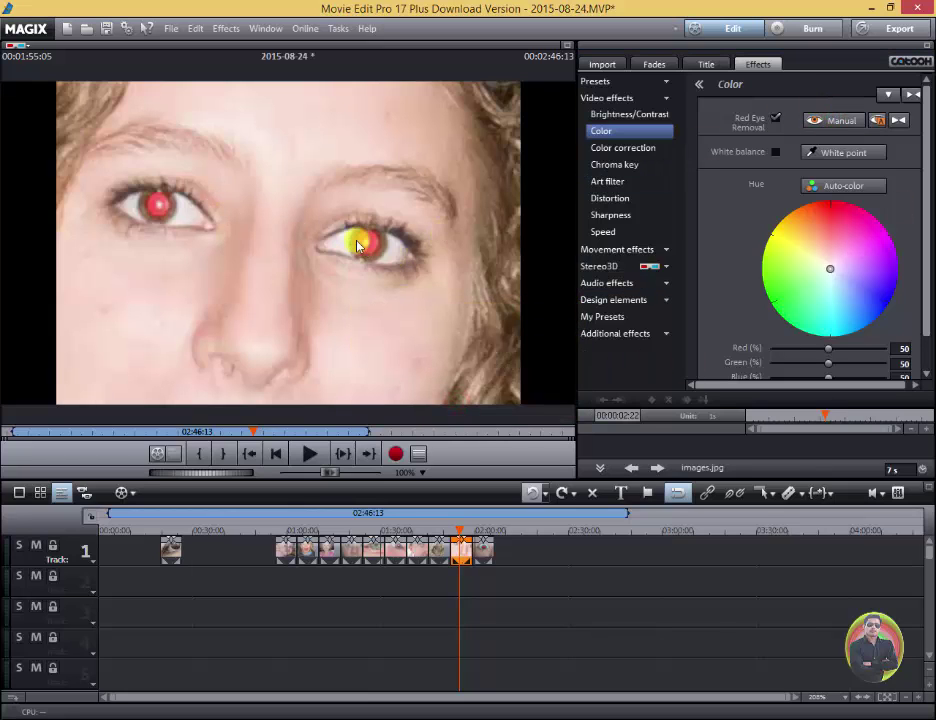
Box the woman's right and left red pupils repeatedly until both turn dark
left_click_drag(350, 234, 383, 252)
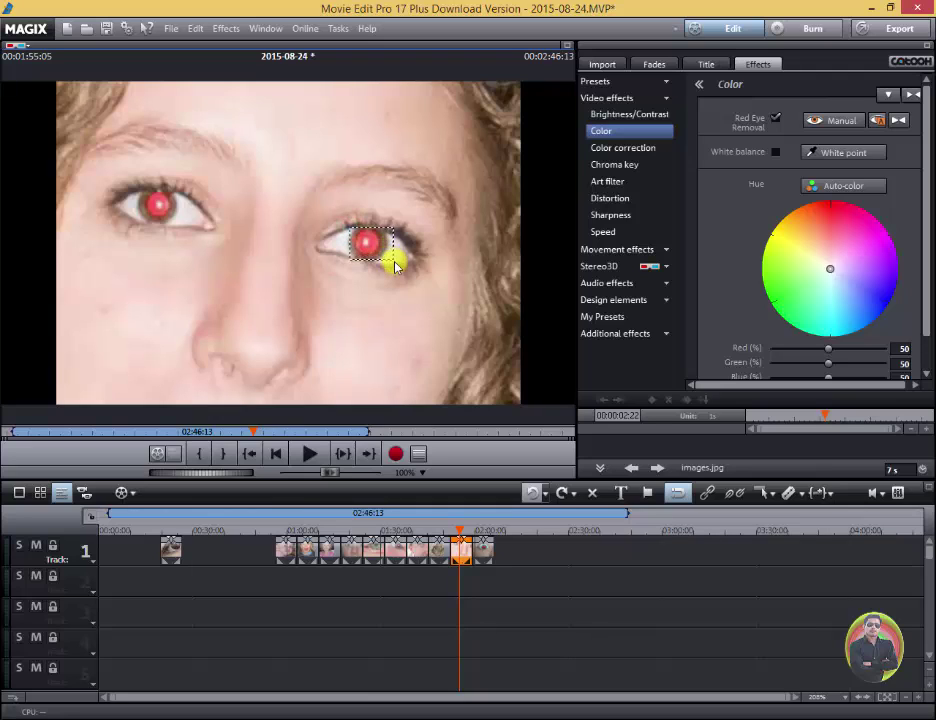
left_click_drag(391, 259, 394, 268)
left_click_drag(351, 226, 393, 270)
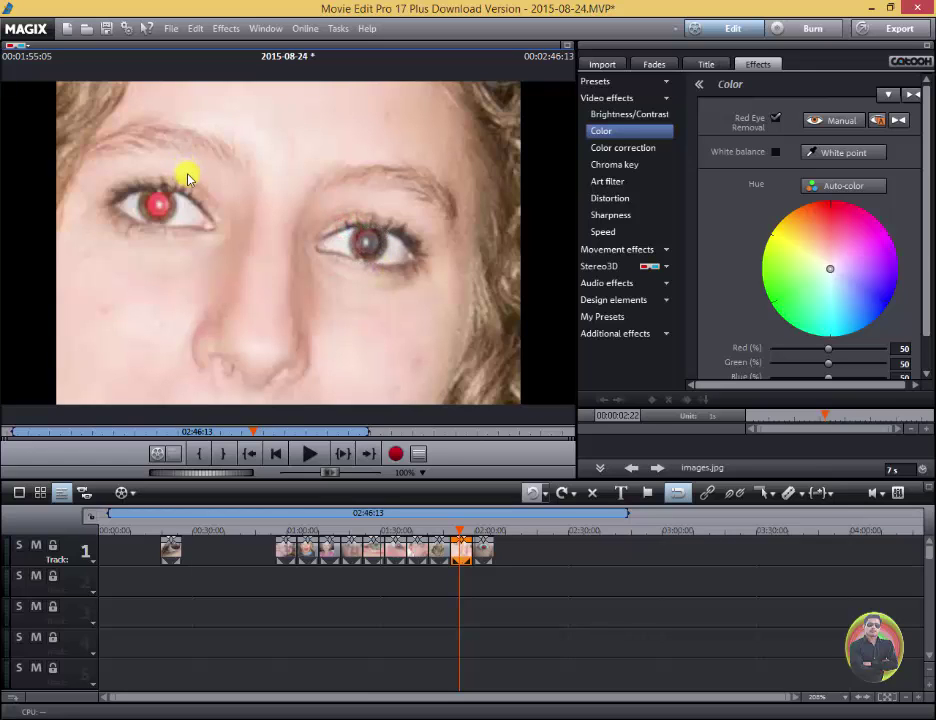
left_click_drag(121, 184, 184, 224)
left_click_drag(142, 194, 171, 209)
left_click_drag(345, 229, 395, 258)
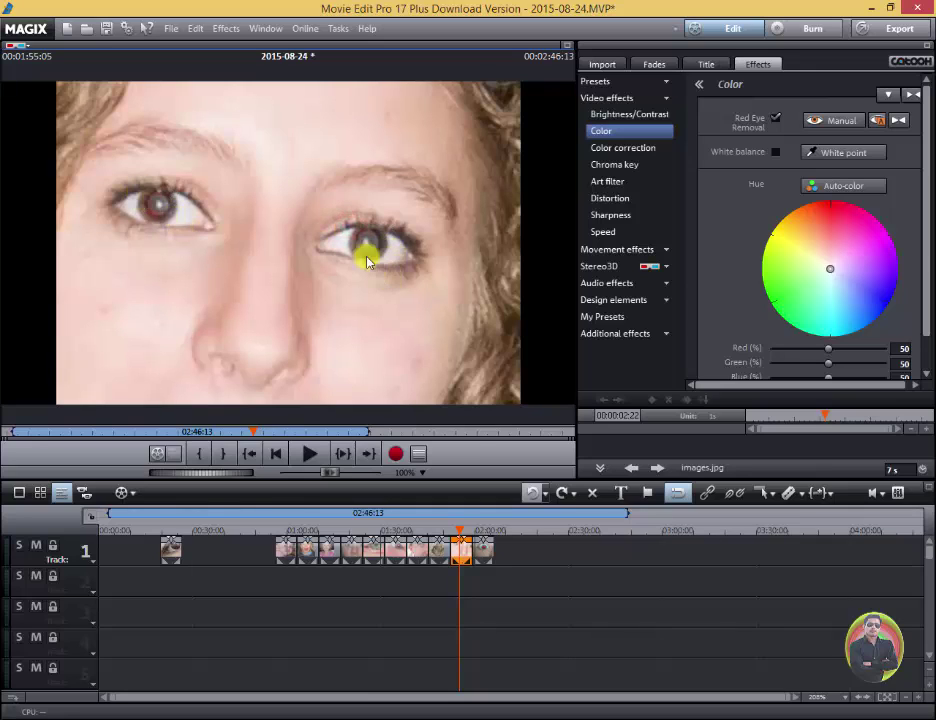